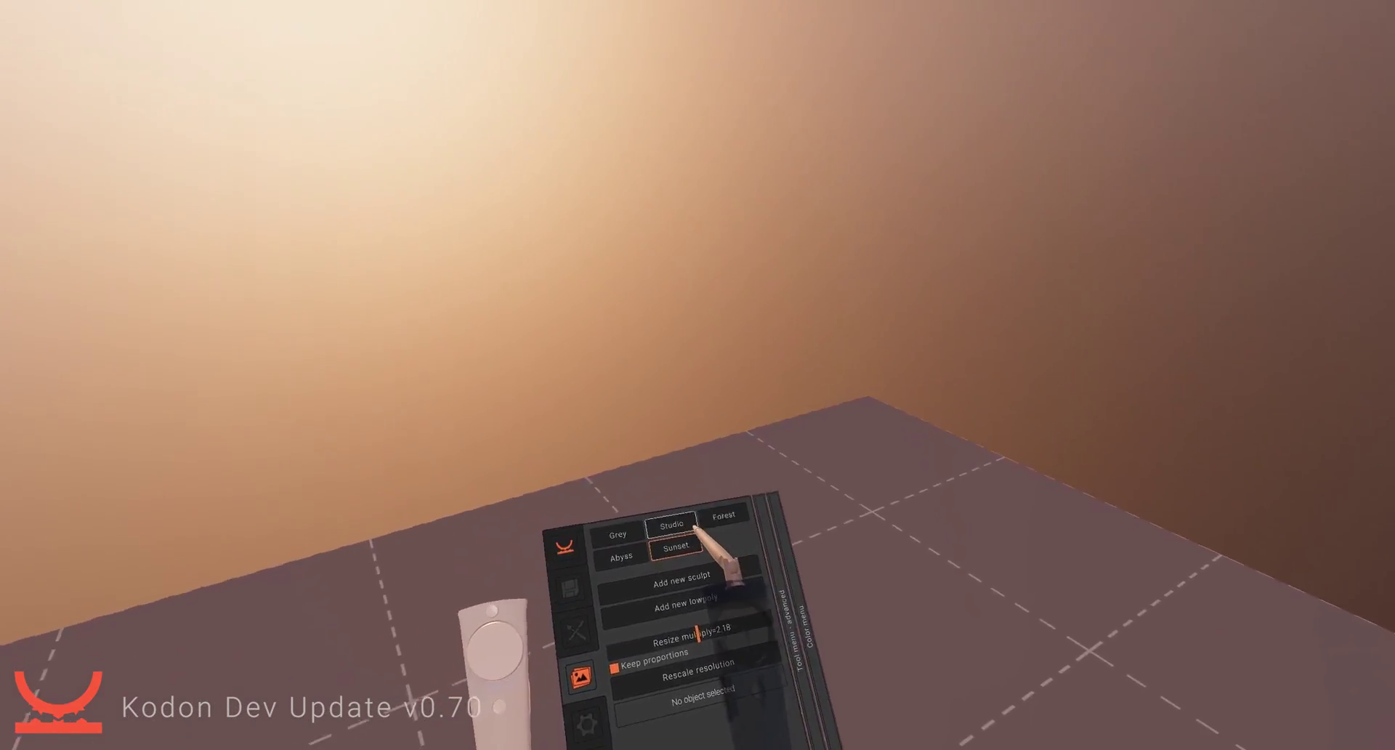
Step: Try the Studio, Forest, Abyss and Sunset environment presets and settle on Studio
left_click(699, 511)
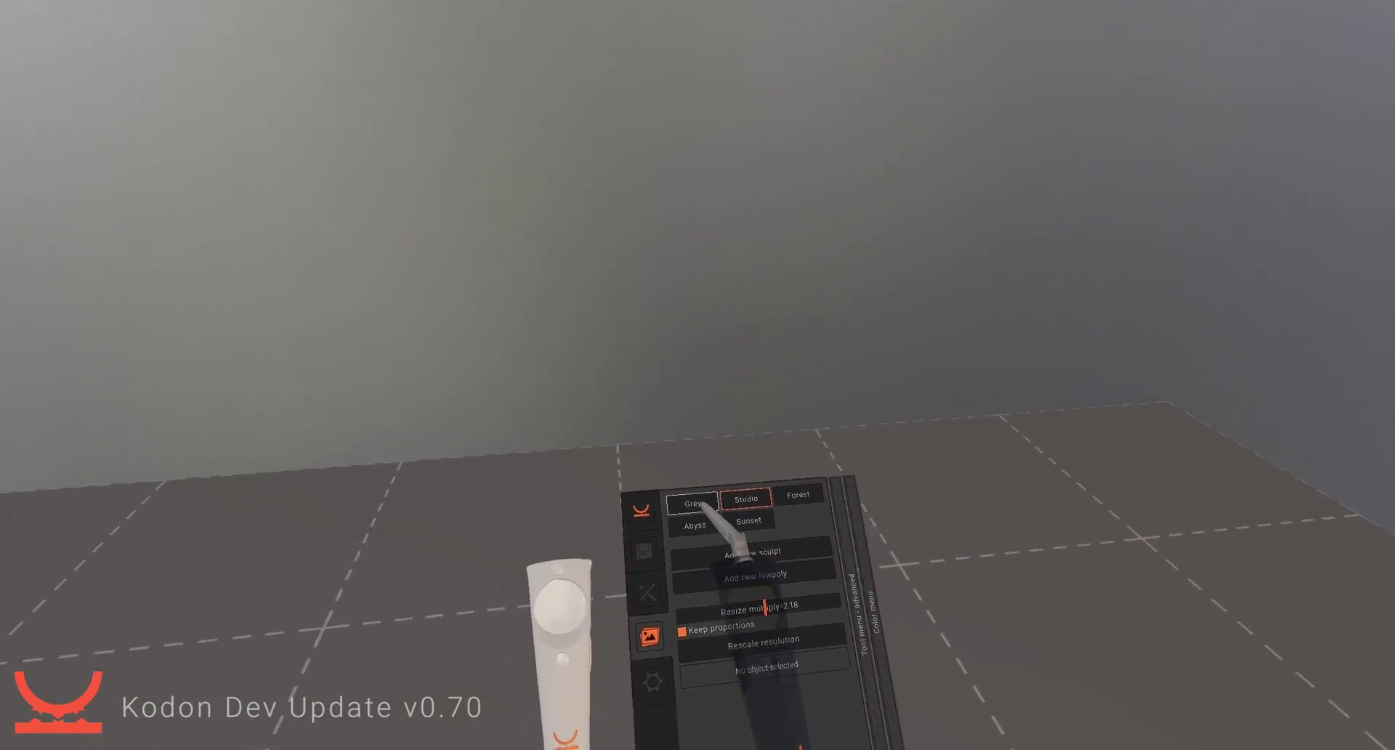
left_click(655, 513)
left_click(756, 511)
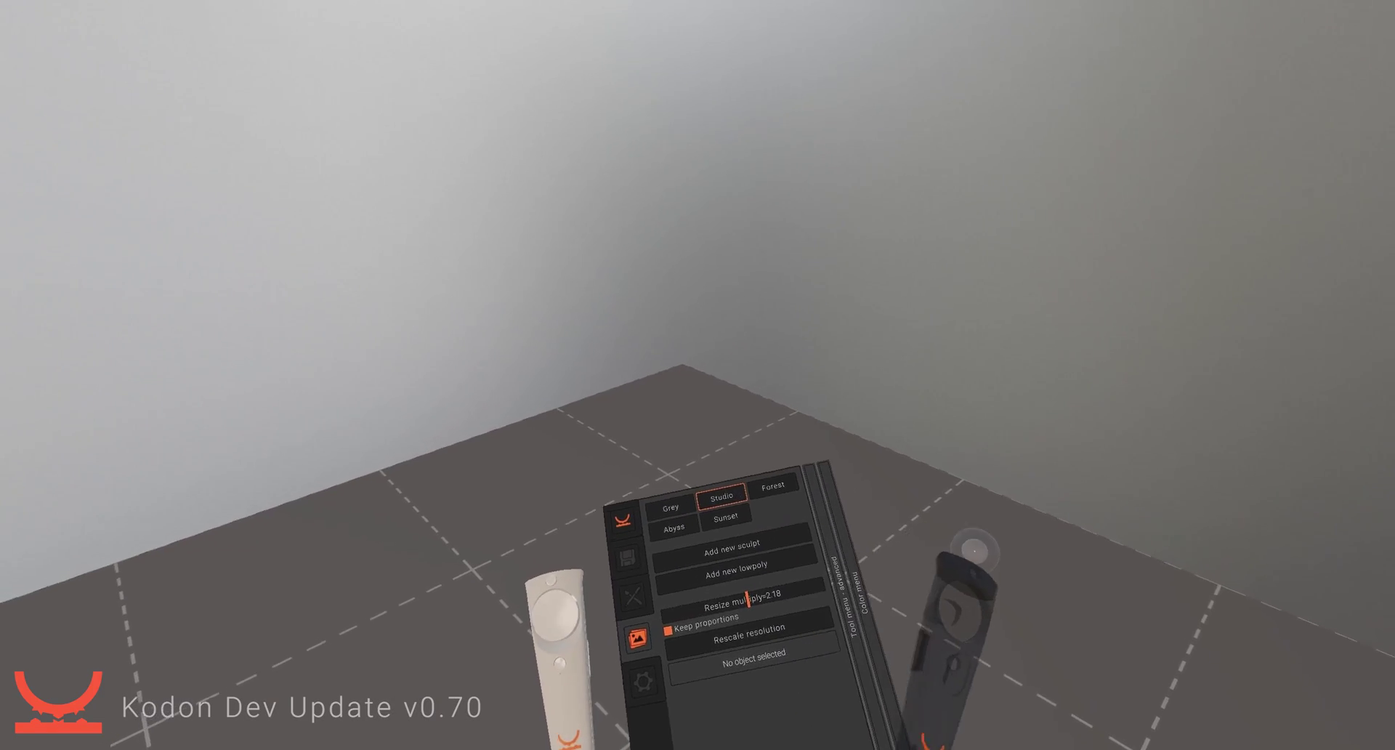
left_click(739, 511)
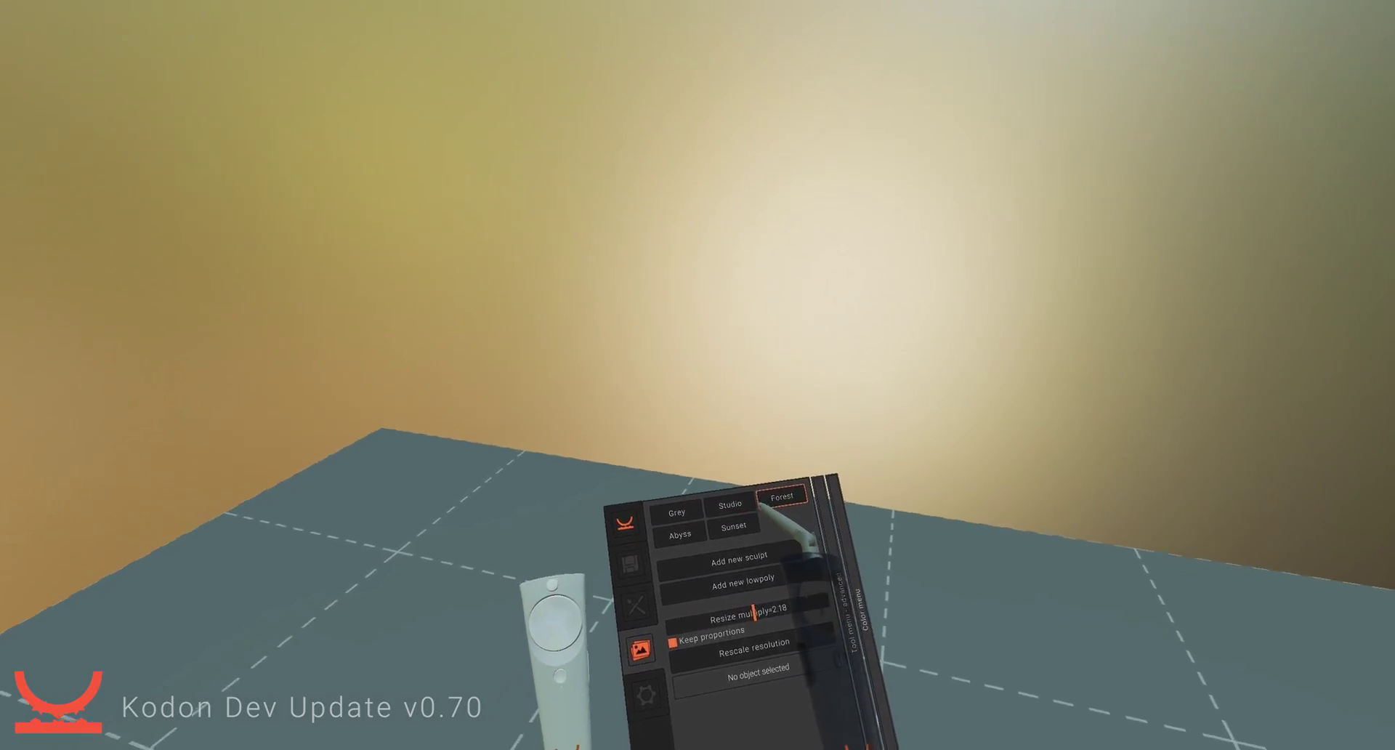
left_click(699, 485)
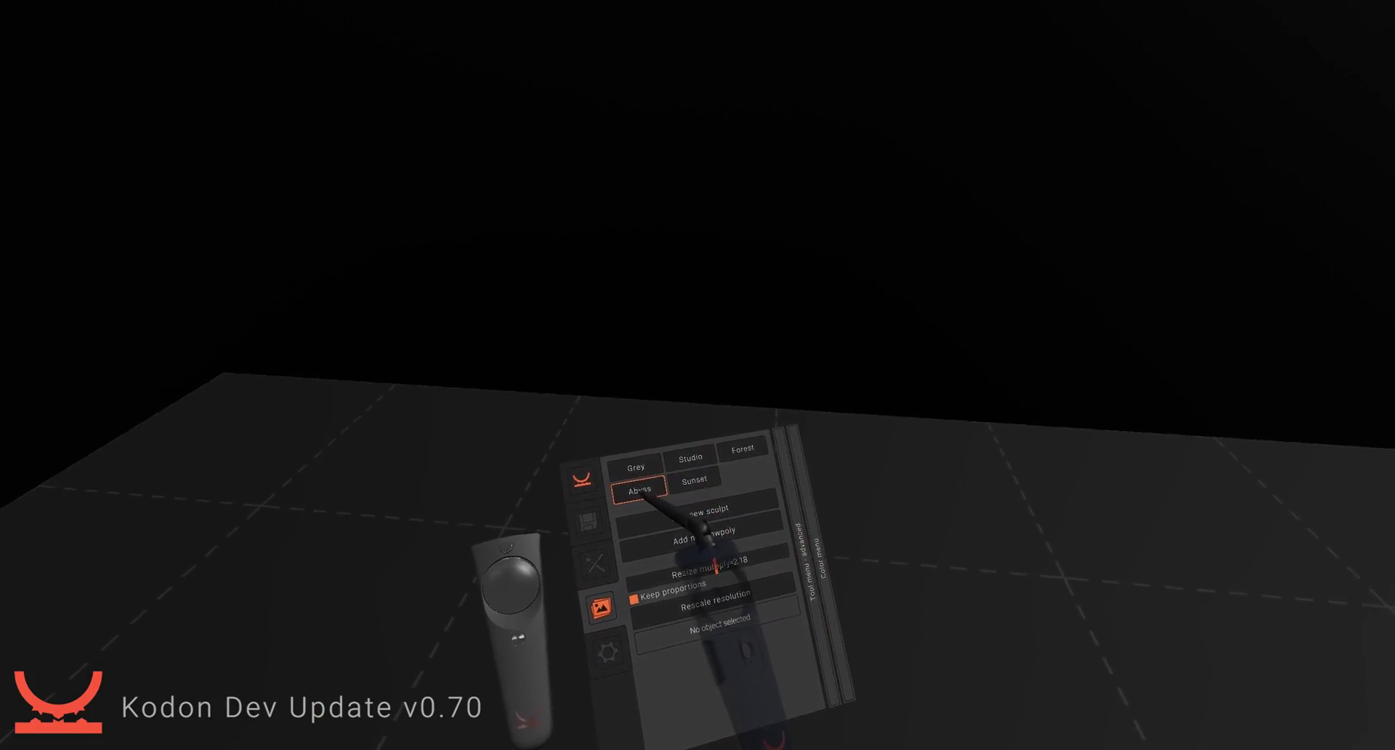
left_click(700, 495)
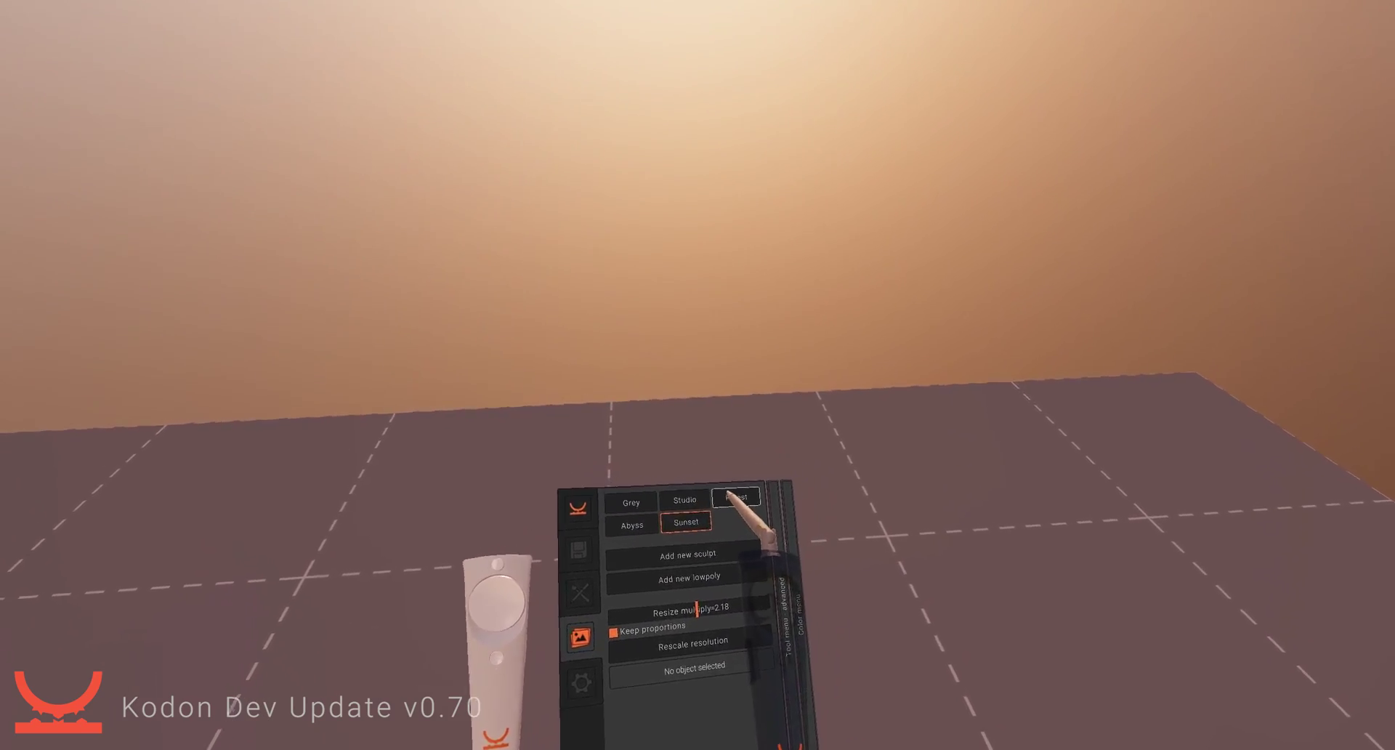
left_click(733, 497)
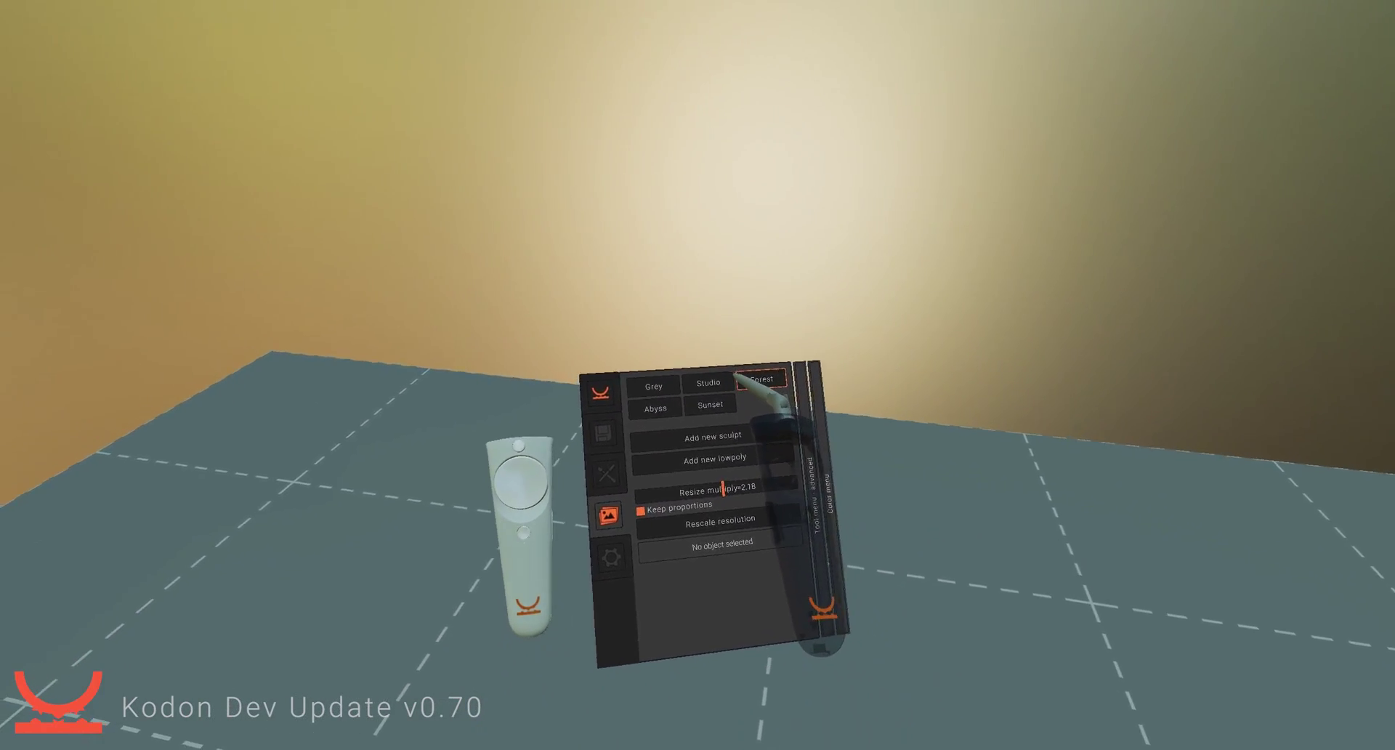
left_click(720, 403)
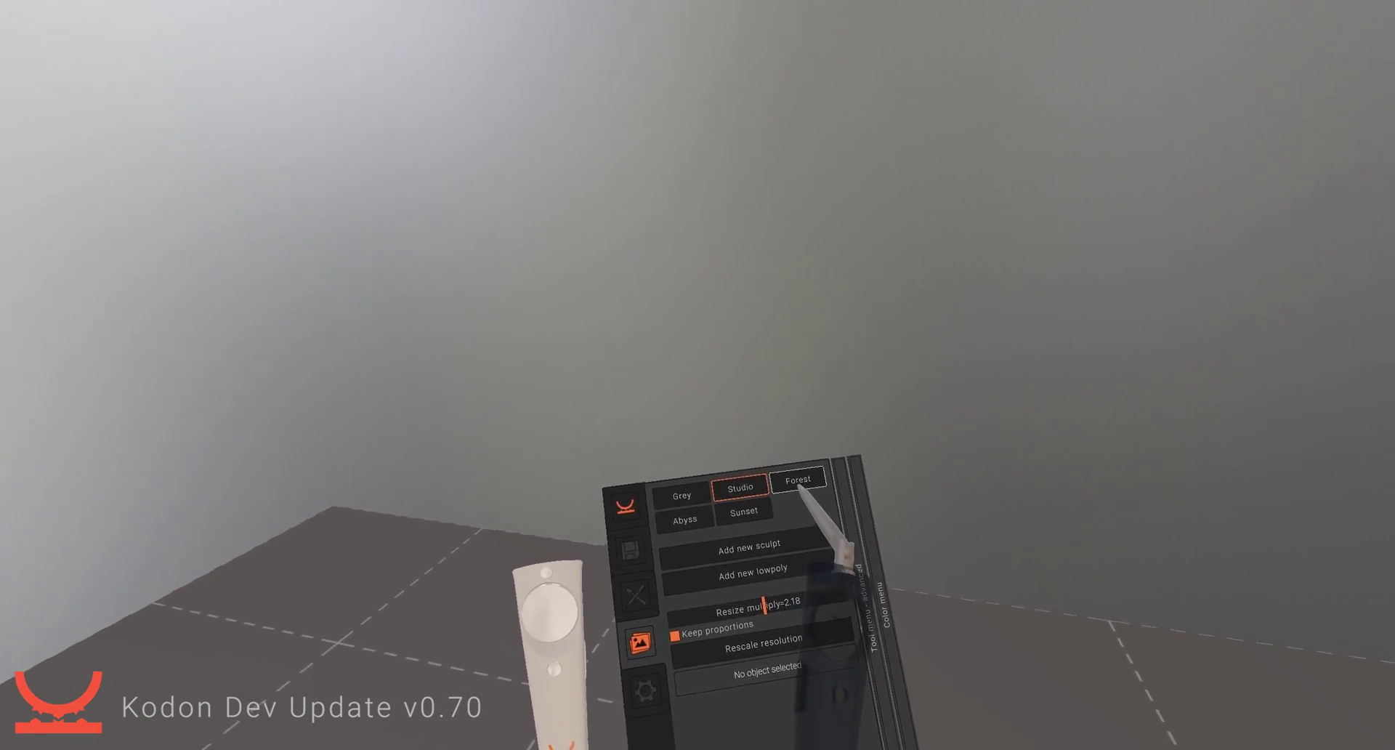
left_click(839, 478)
left_click(786, 483)
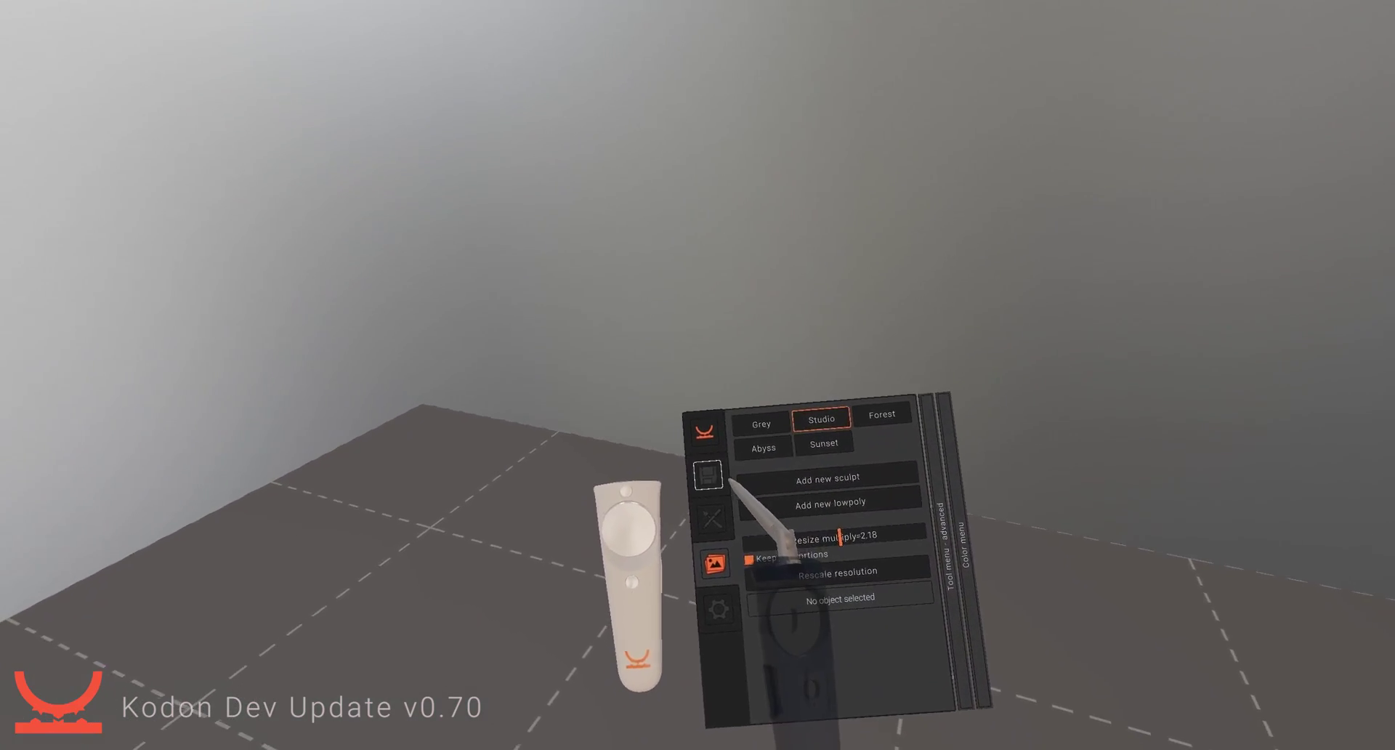
Step: Review the start options with the voxel and reference image file lists, and start a lowpoly mesh
left_click(721, 435)
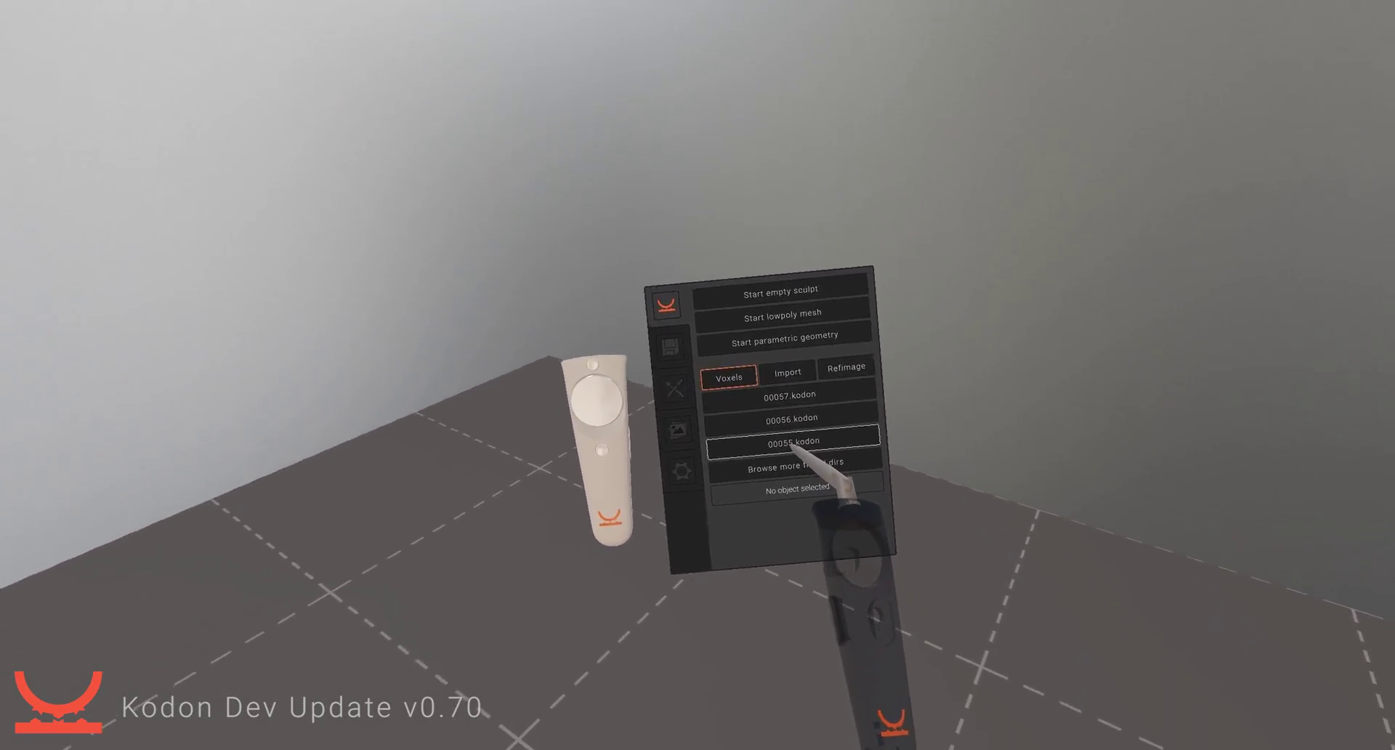
left_click(754, 415)
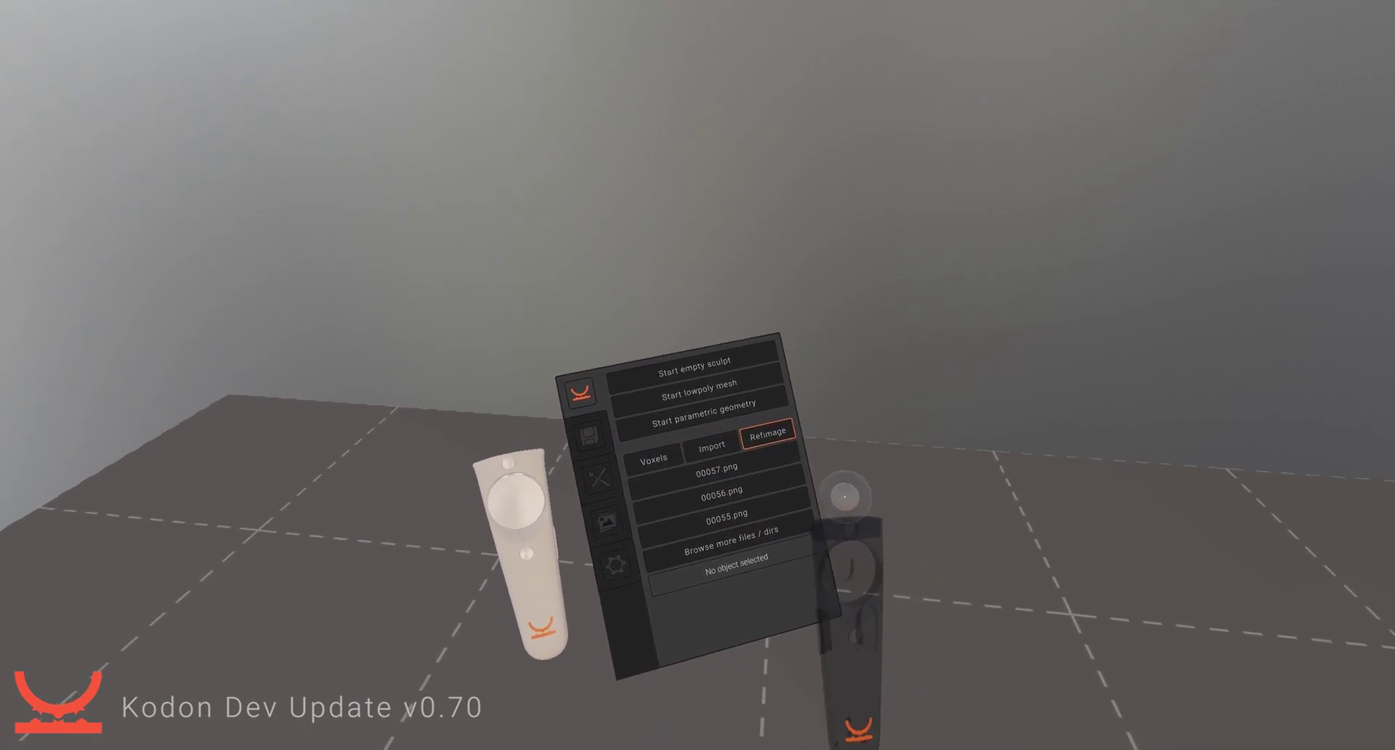
left_click(734, 449)
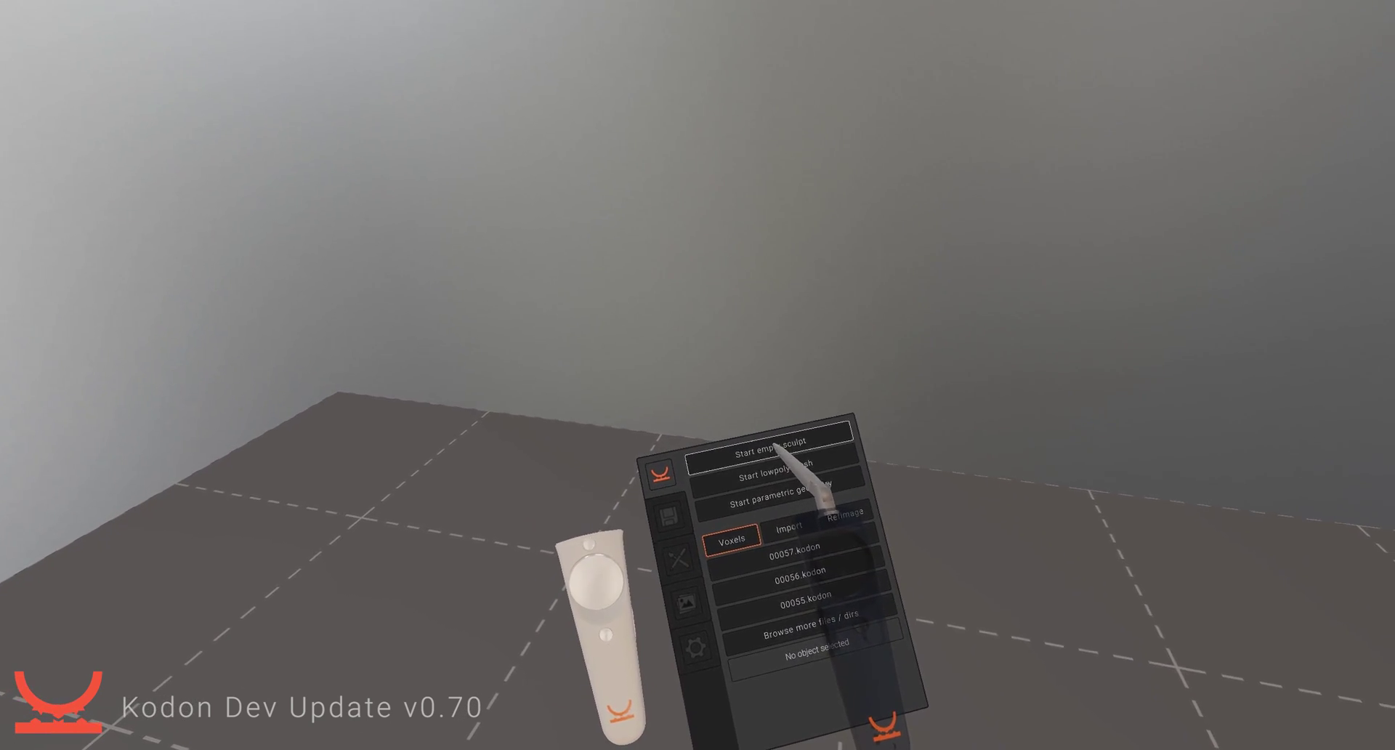
left_click(756, 485)
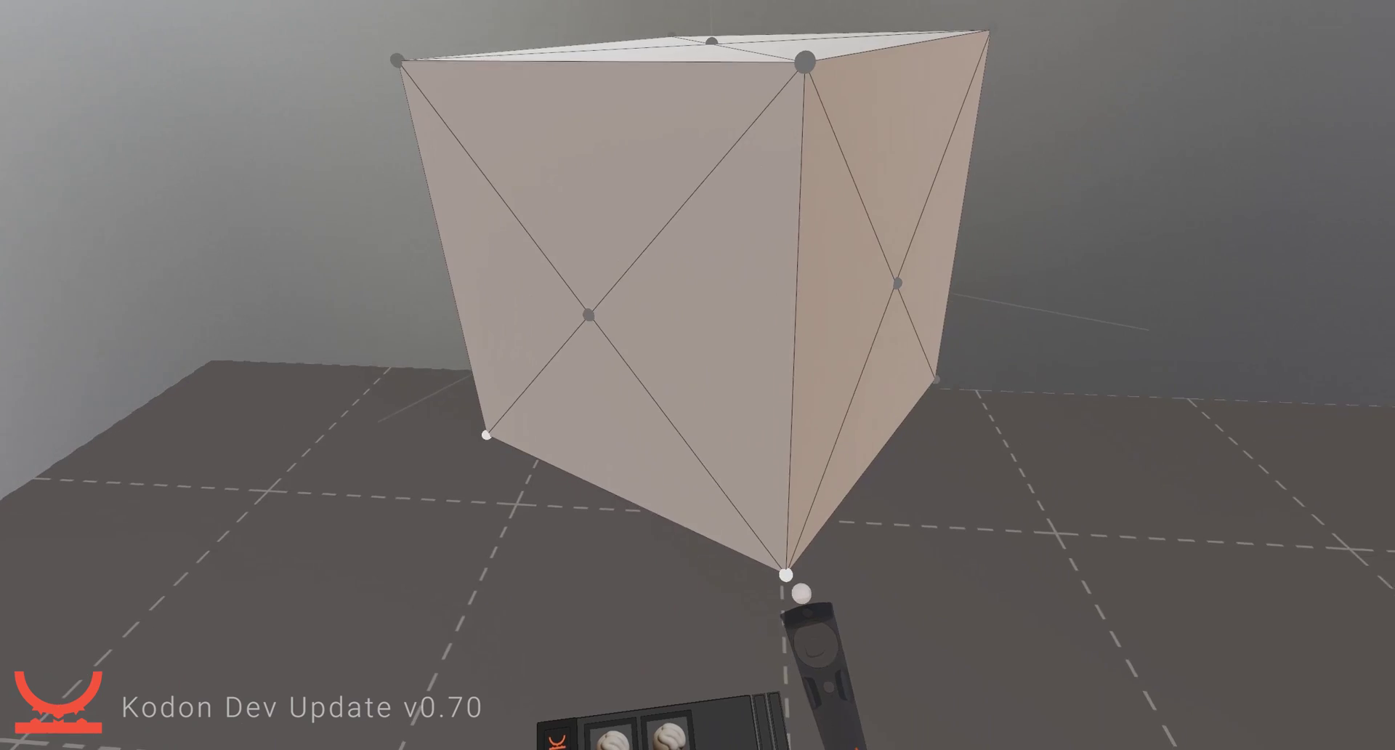
Step: Reshape the lowpoly cube into an angular head-like block by moving its corner and face vertices
left_click_drag(786, 575, 831, 606)
left_click_drag(739, 423, 675, 569)
left_click_drag(815, 339, 745, 483)
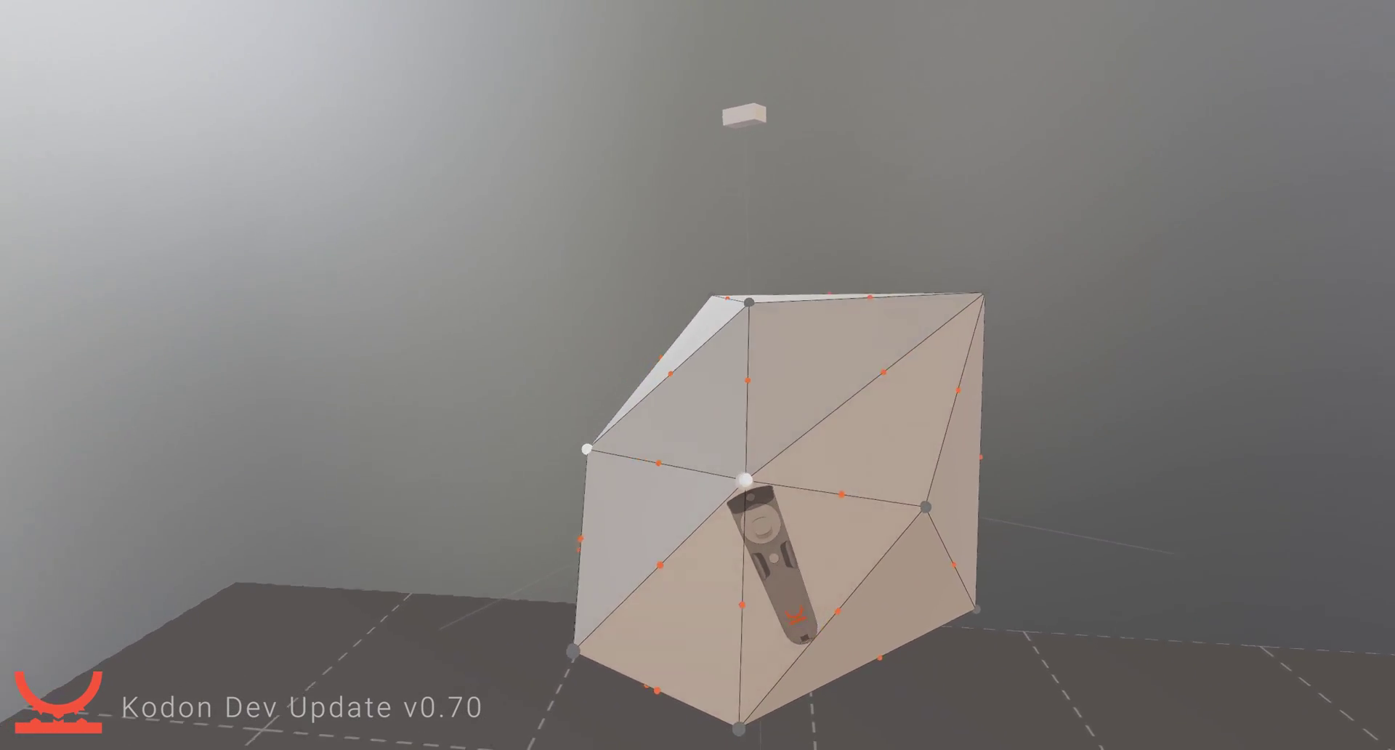
left_click_drag(735, 621, 788, 563)
left_click_drag(636, 548, 647, 530)
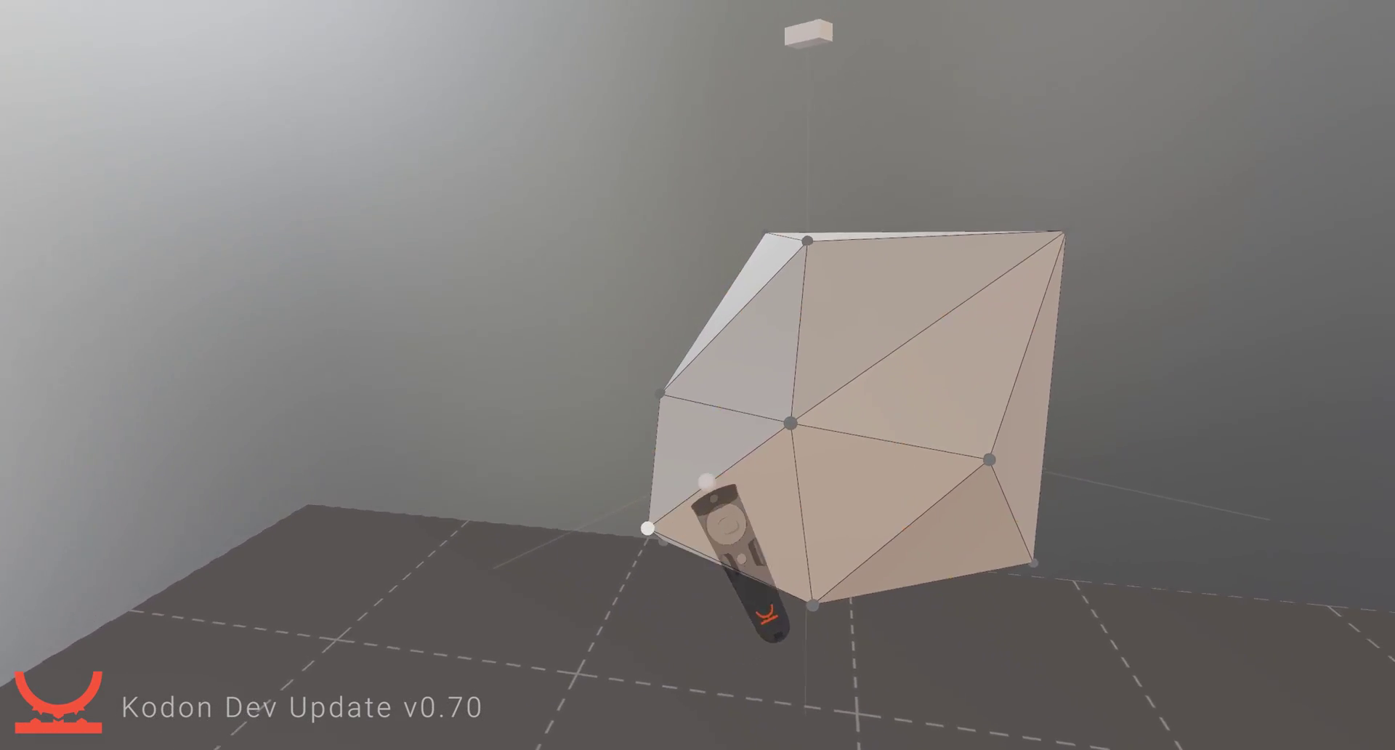
left_click_drag(779, 429, 785, 423)
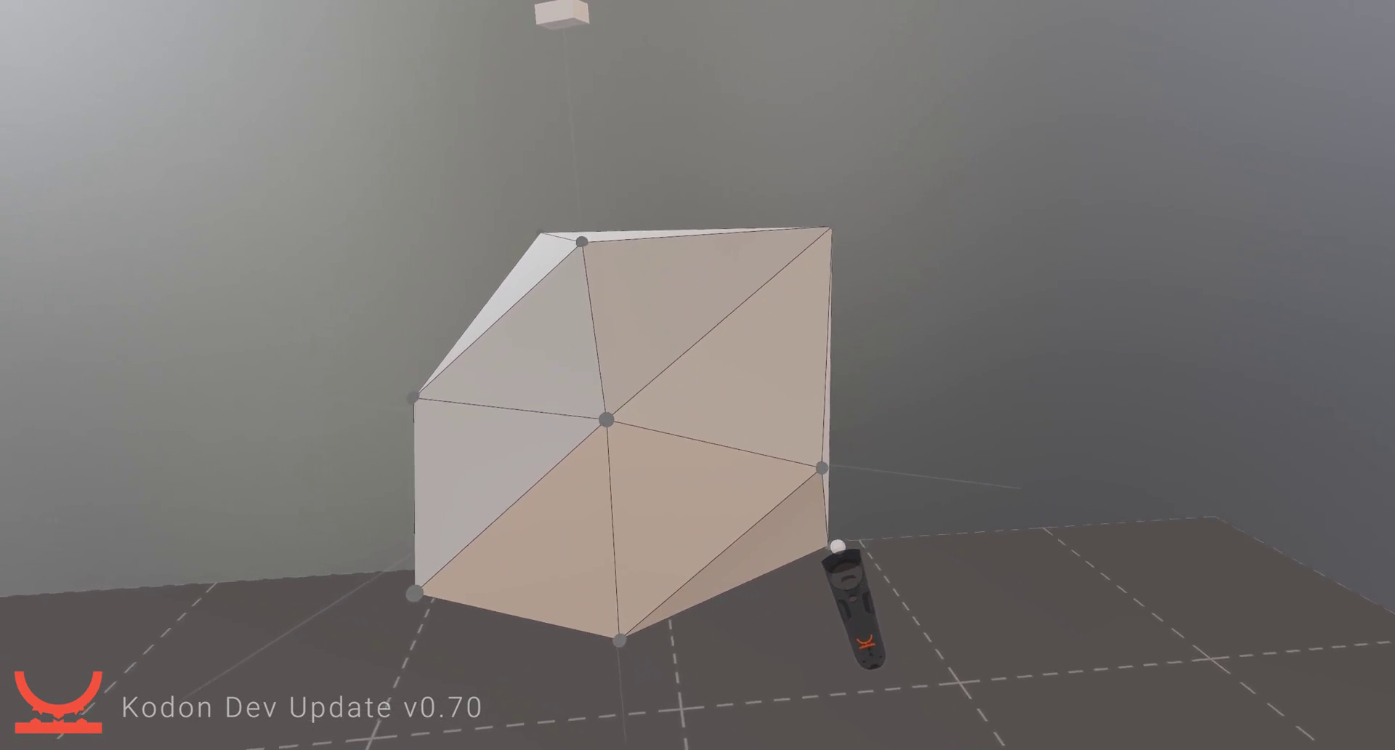
left_click_drag(836, 548, 887, 692)
left_click_drag(890, 364, 1083, 268)
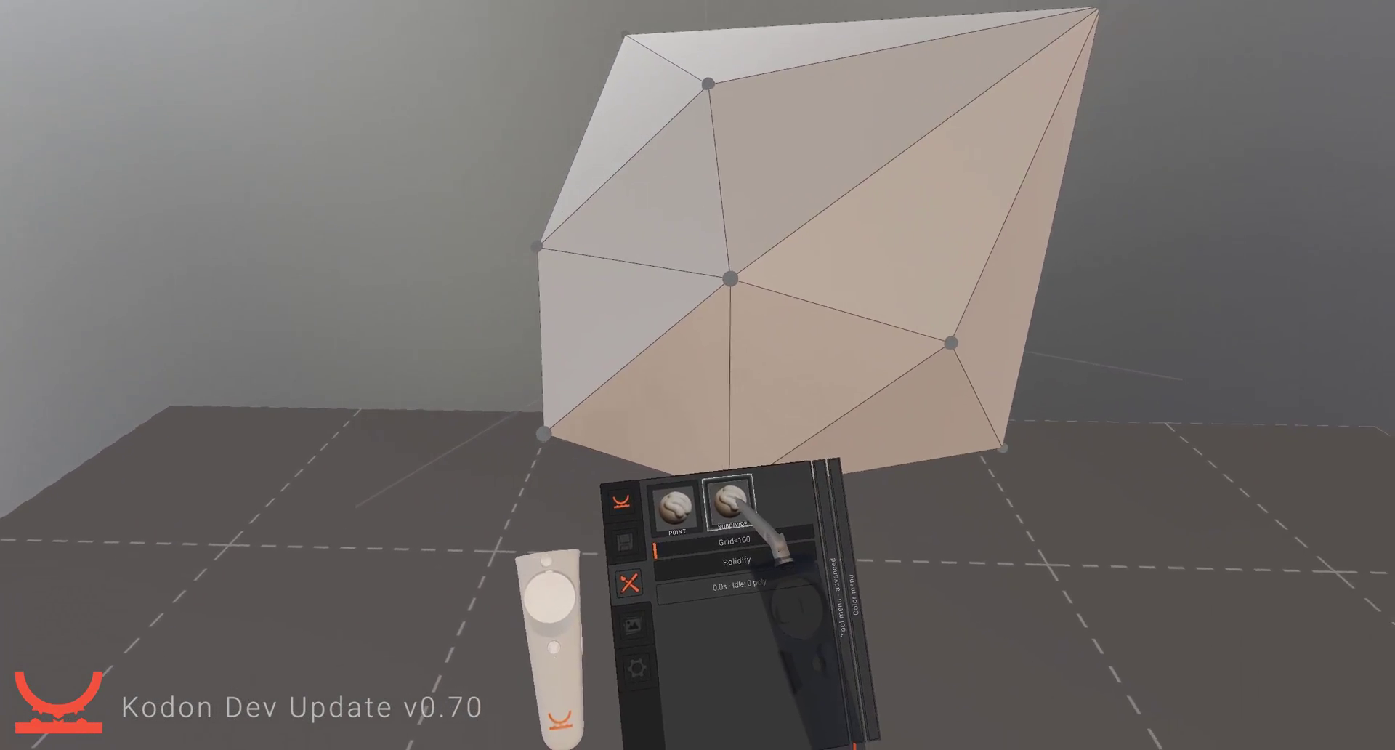
Step: Subdivide edges on the front of the mesh and pull vertices to form protruding brows and a lower face
left_click(747, 487)
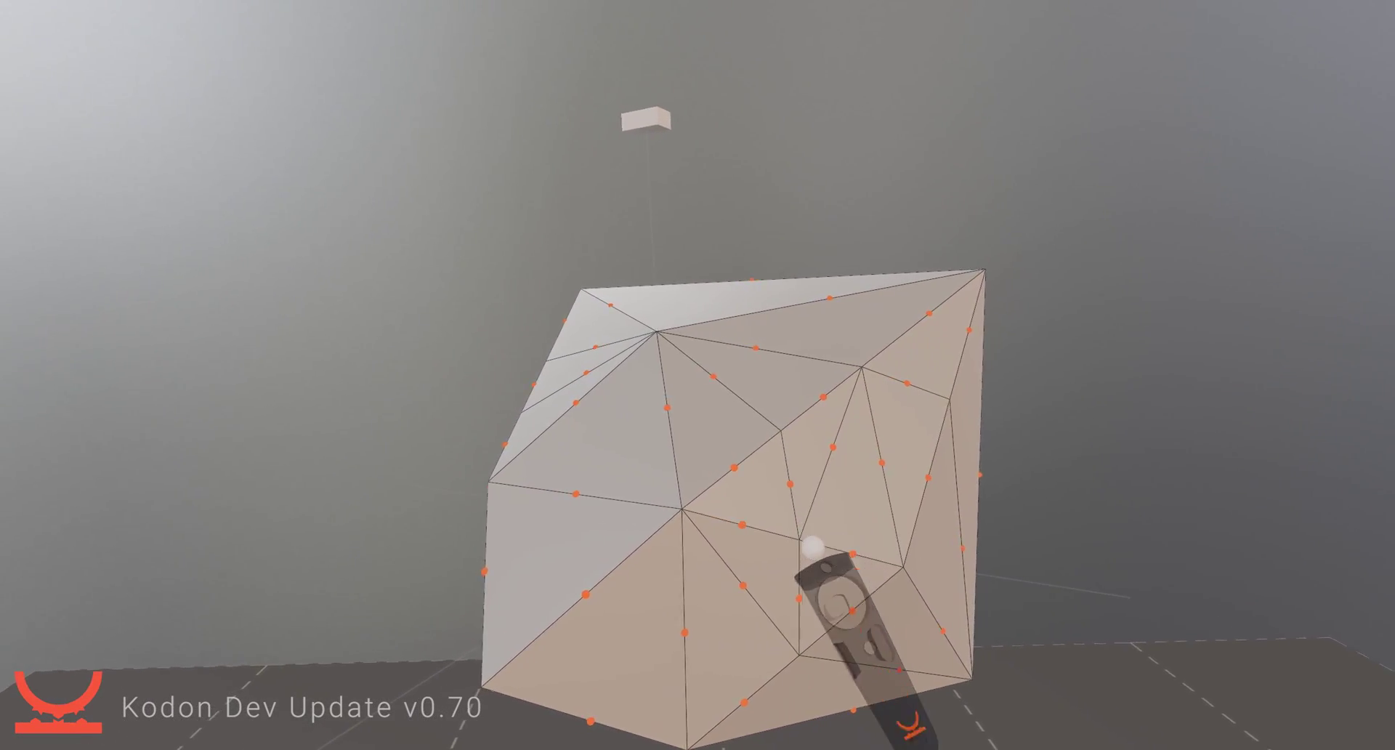
left_click(717, 501)
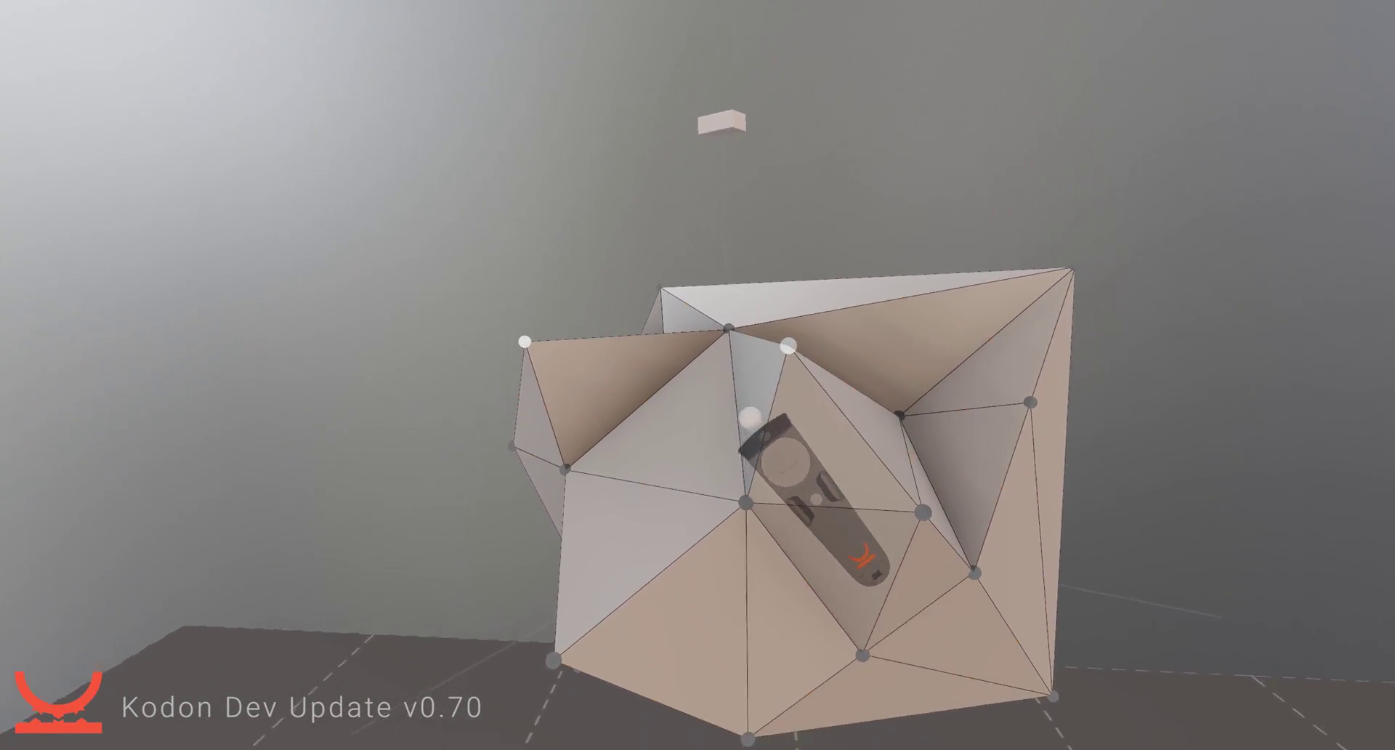
left_click_drag(747, 503, 654, 461)
left_click_drag(666, 616, 741, 745)
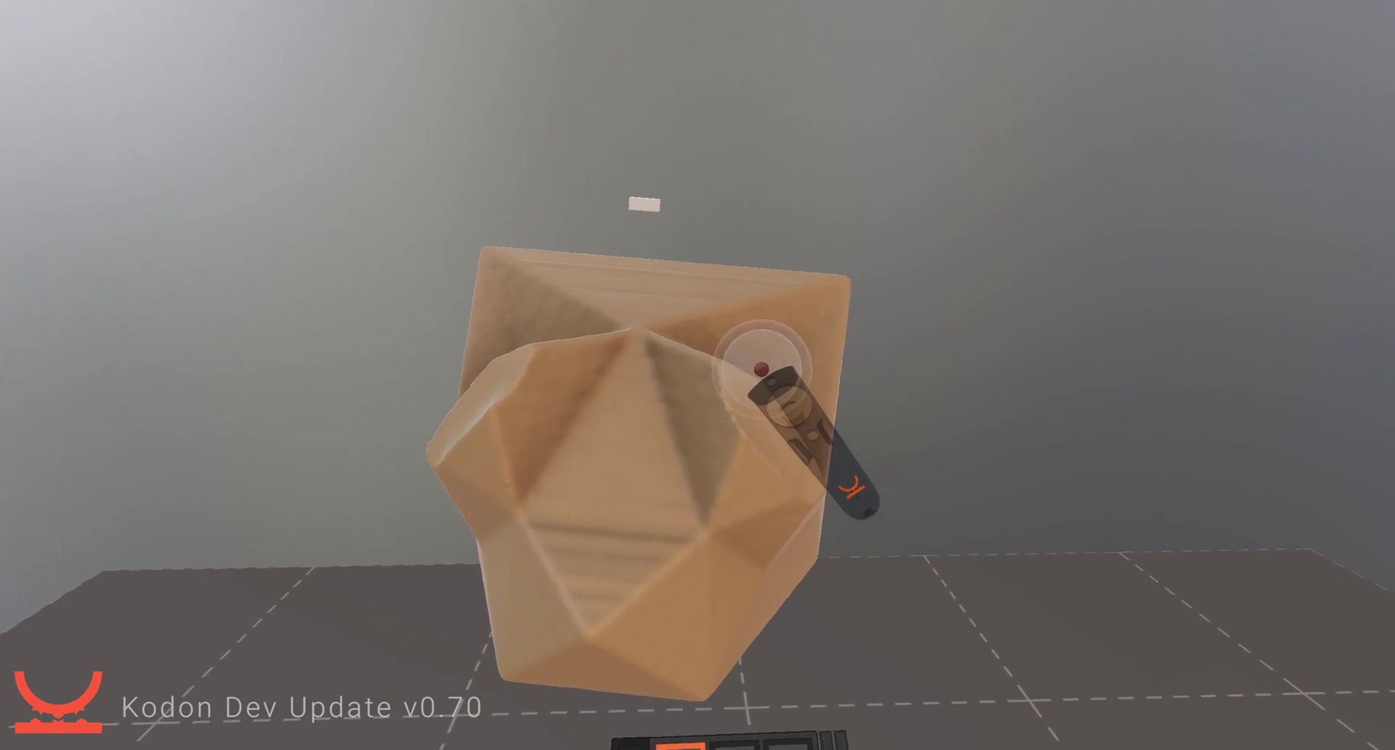
Step: Sculpt symmetrical strokes over the two brow areas of the solidified block and check the start options
mouse_move(761, 369)
left_mouse_down()
mouse_move(822, 461)
mouse_move(782, 402)
mouse_move(793, 442)
left_mouse_up()
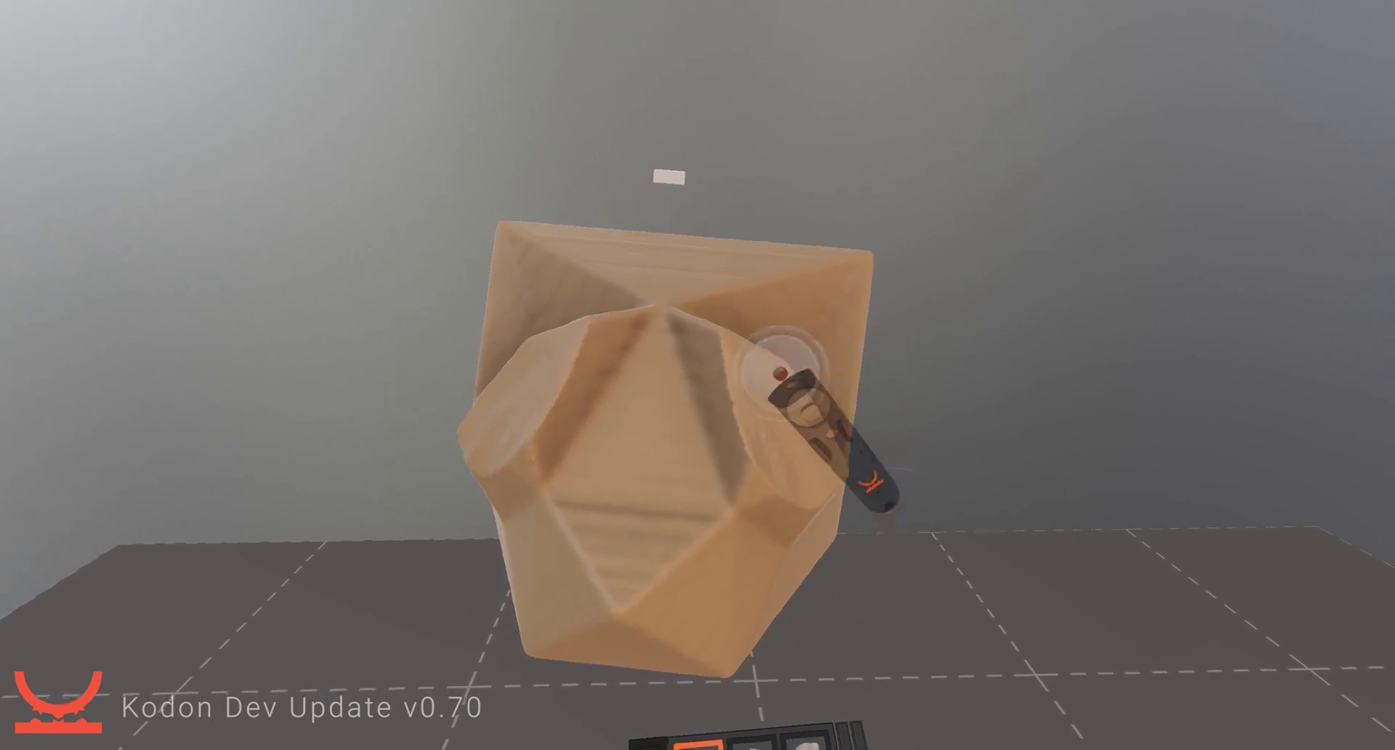
left_click_drag(781, 373, 816, 417)
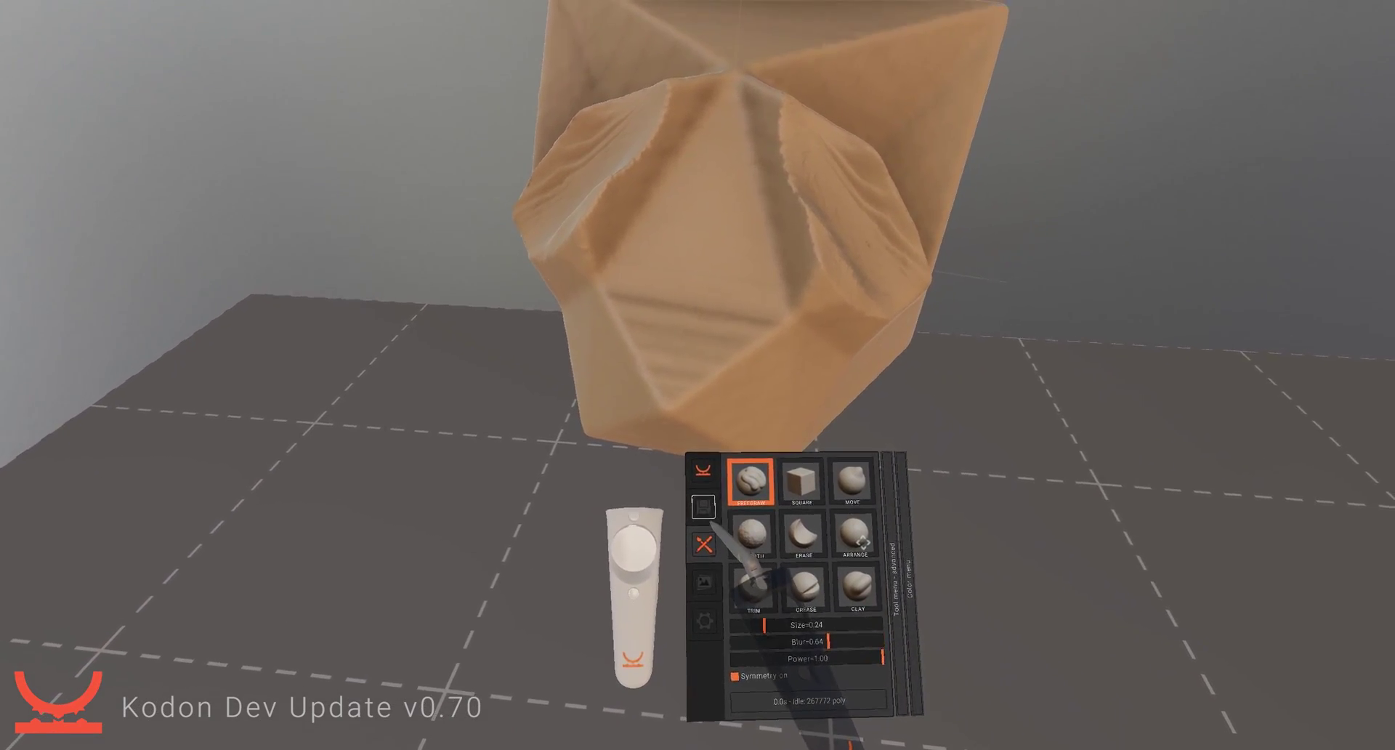
left_click(702, 471)
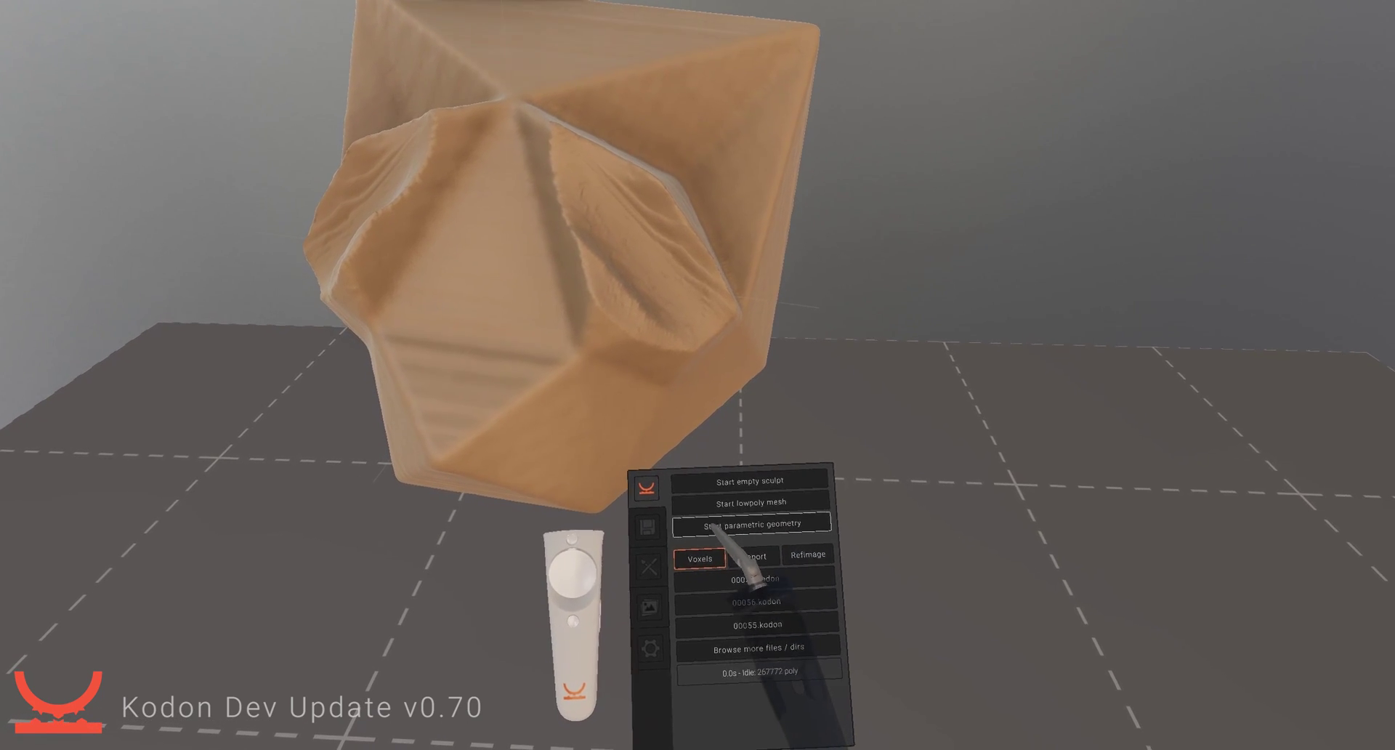
left_click(696, 524)
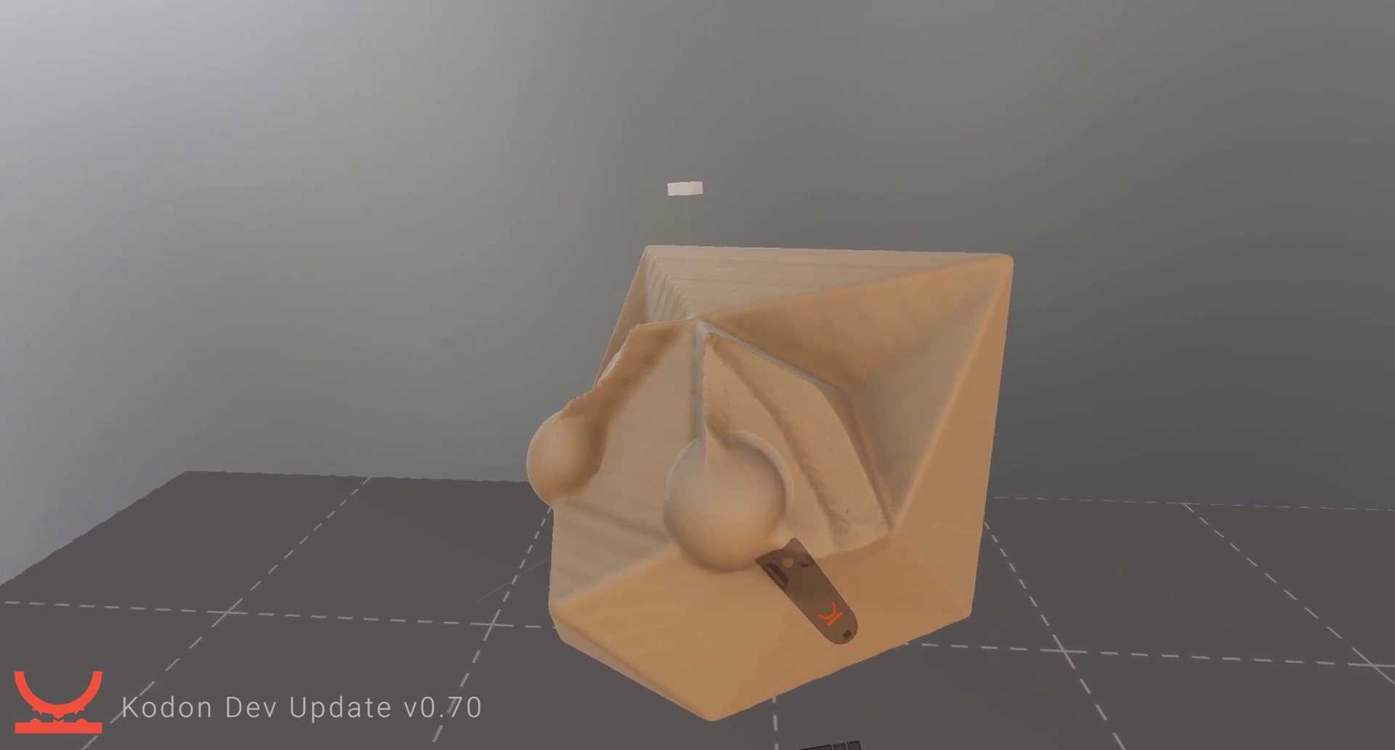
Step: Build up thick, curved symmetrical brow ridges with the Freedraw brush and undo the last stroke
left_click_drag(726, 501, 895, 415)
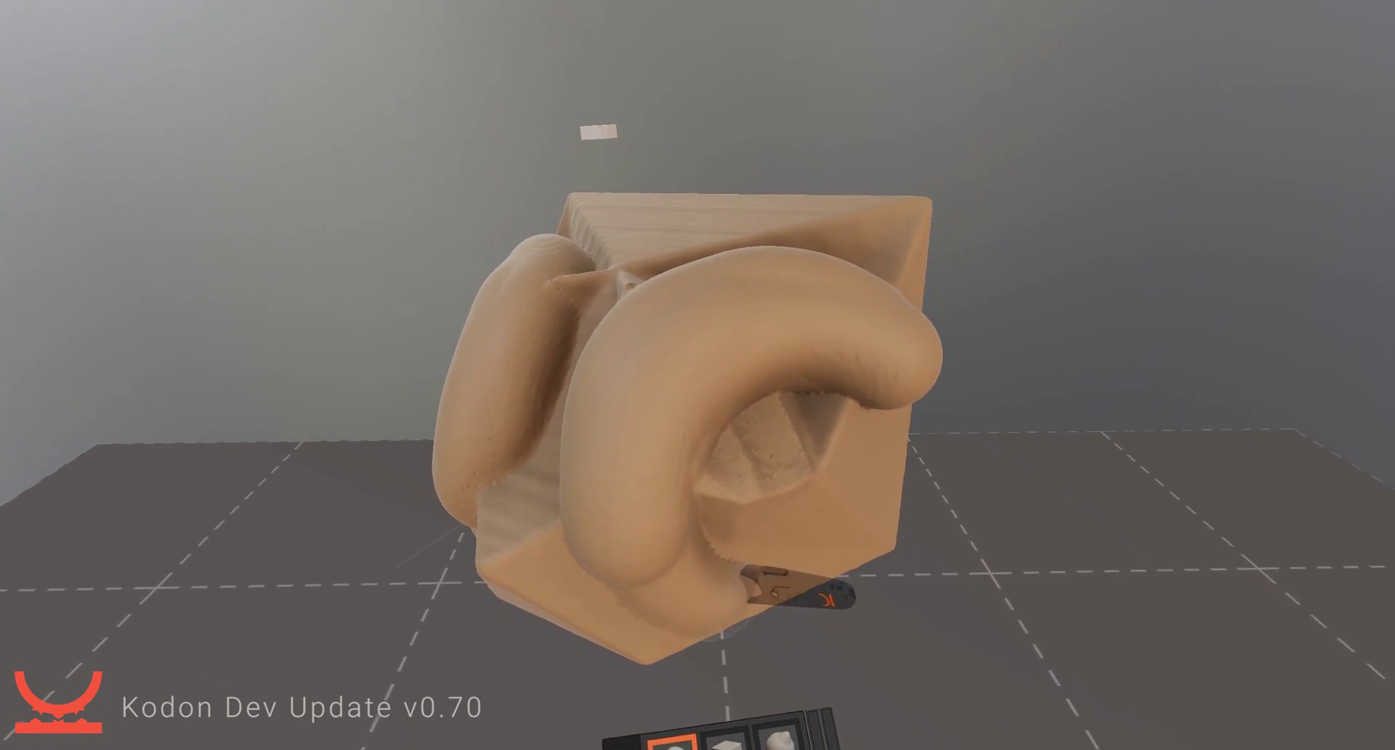
mouse_move(903, 405)
left_mouse_down()
mouse_move(757, 407)
mouse_move(835, 452)
left_mouse_up()
key("ctrl+z")
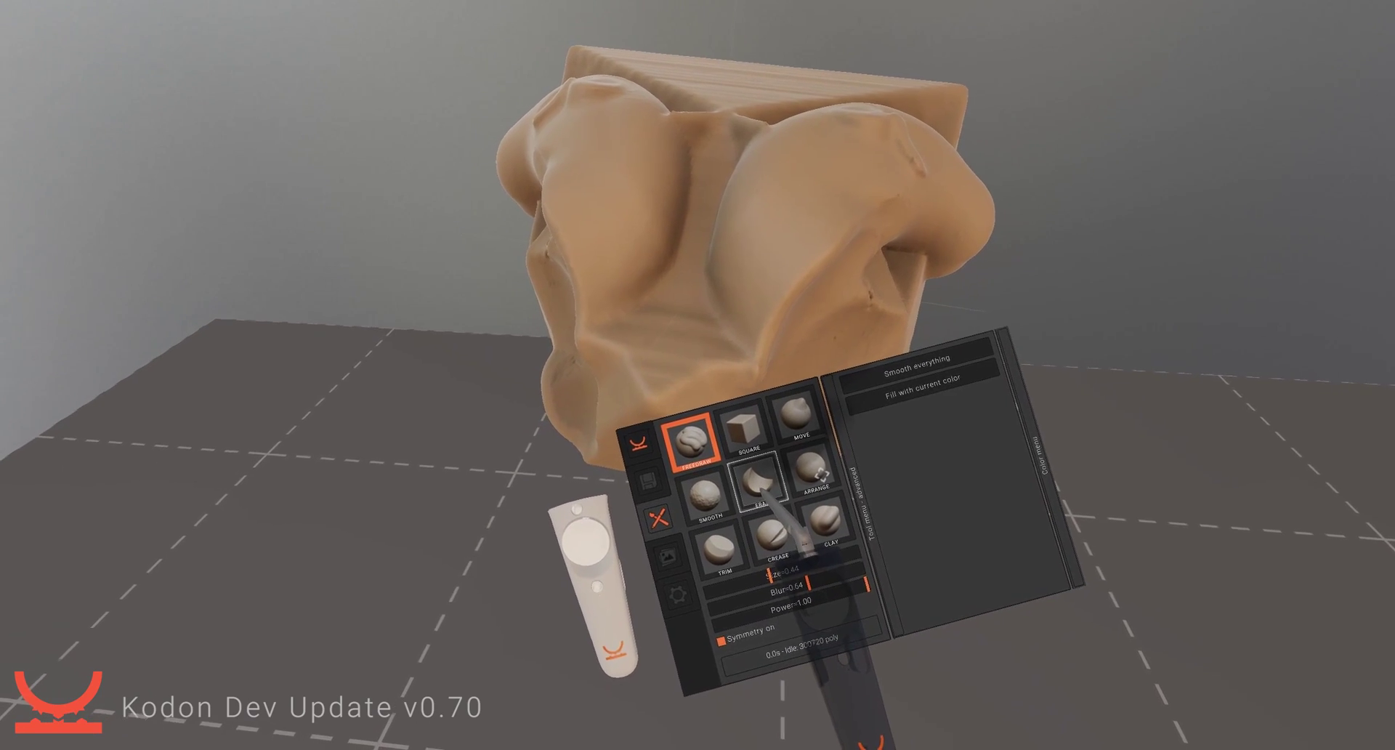
Step: Carve the area below the brows with the Erase brush and shave the cheek surfaces with Trim
left_click(759, 484)
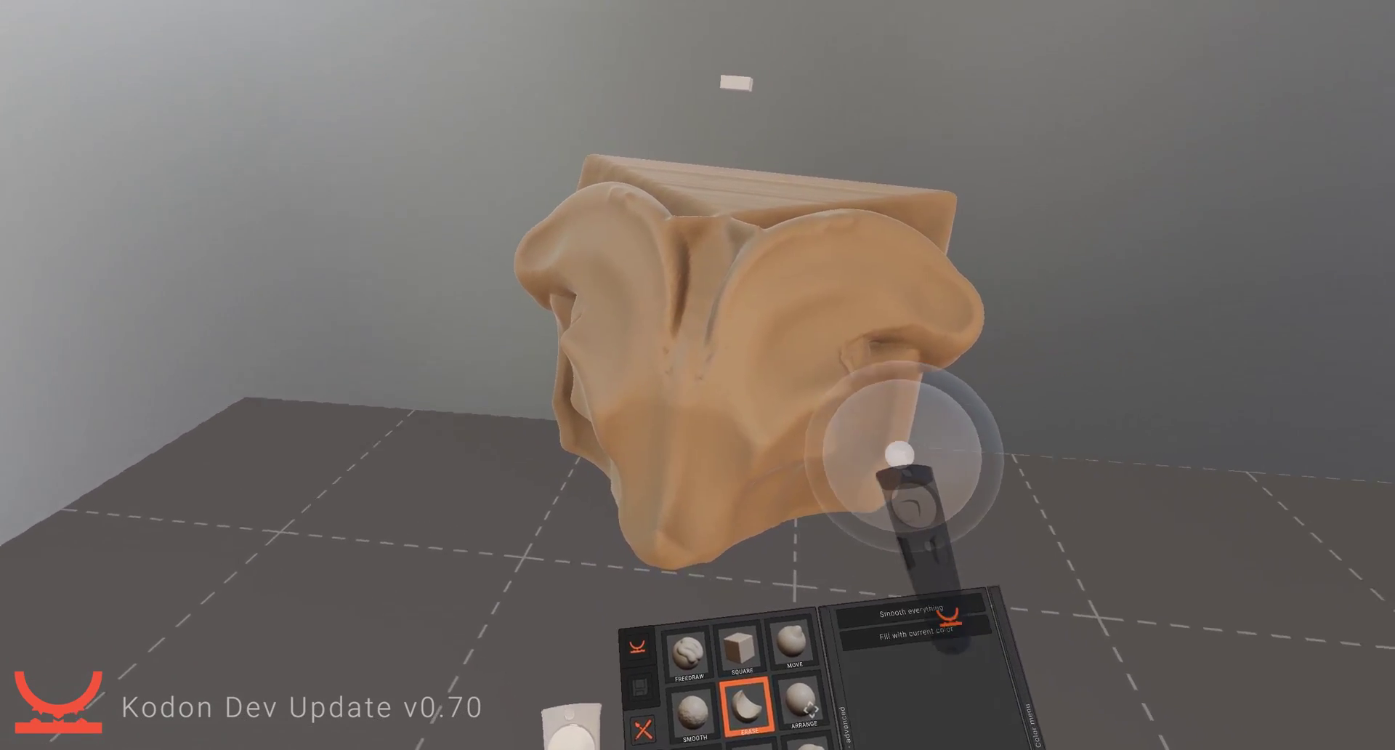
mouse_move(897, 457)
left_mouse_down()
mouse_move(843, 466)
mouse_move(944, 477)
left_mouse_up()
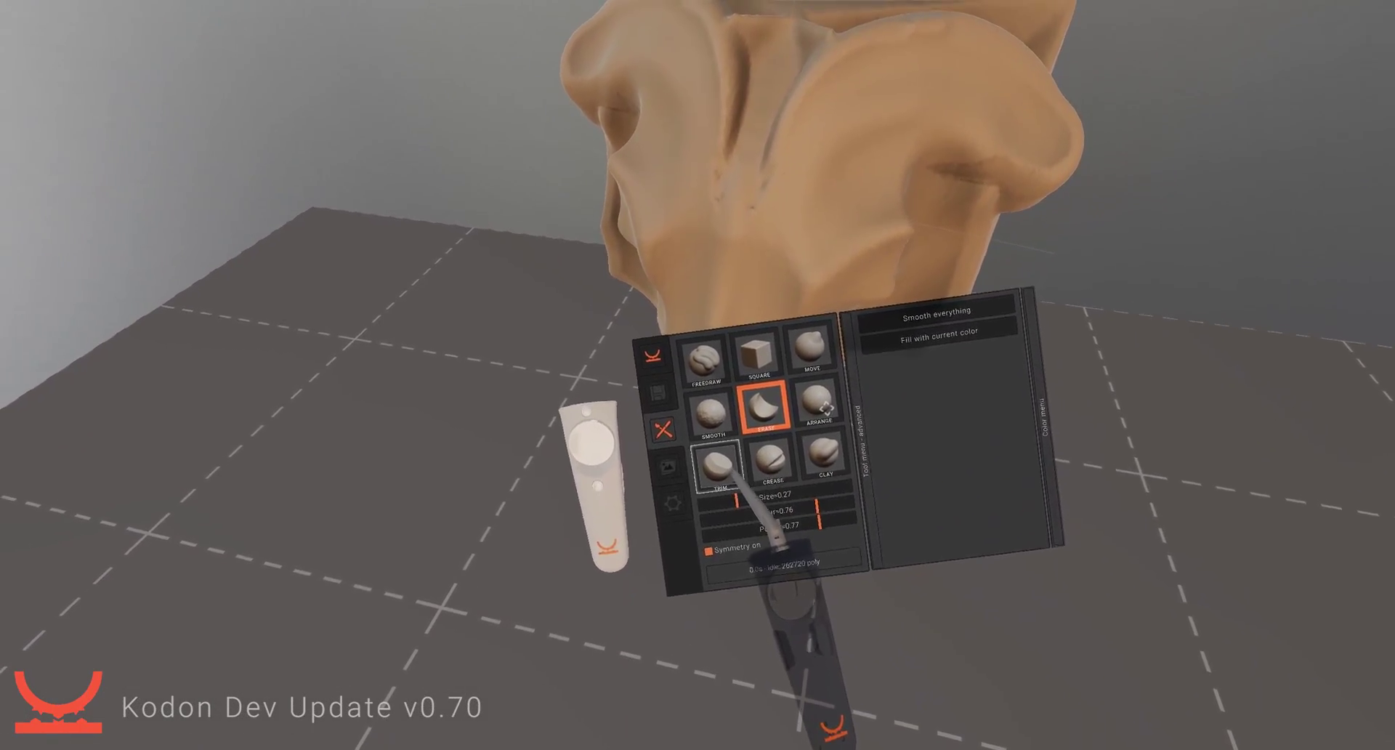
left_click(721, 513)
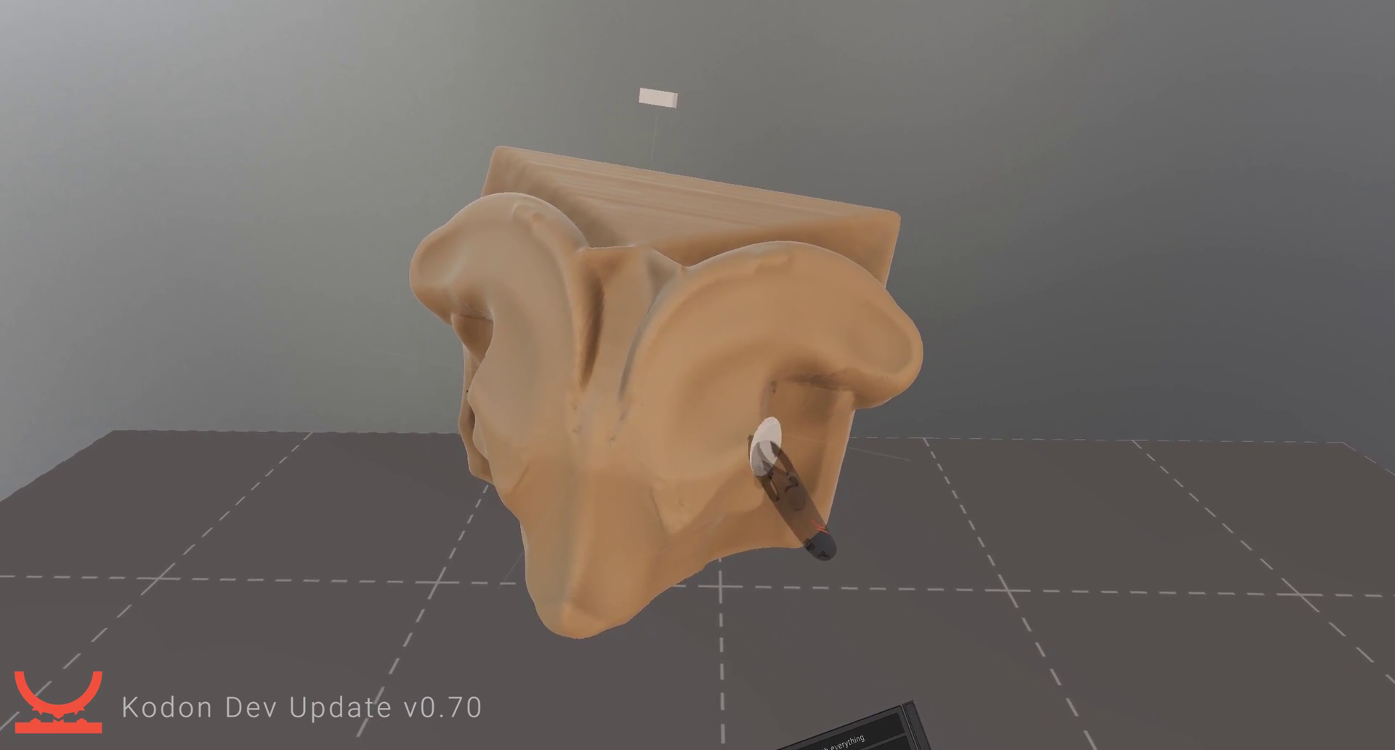
left_click_drag(658, 493, 723, 442)
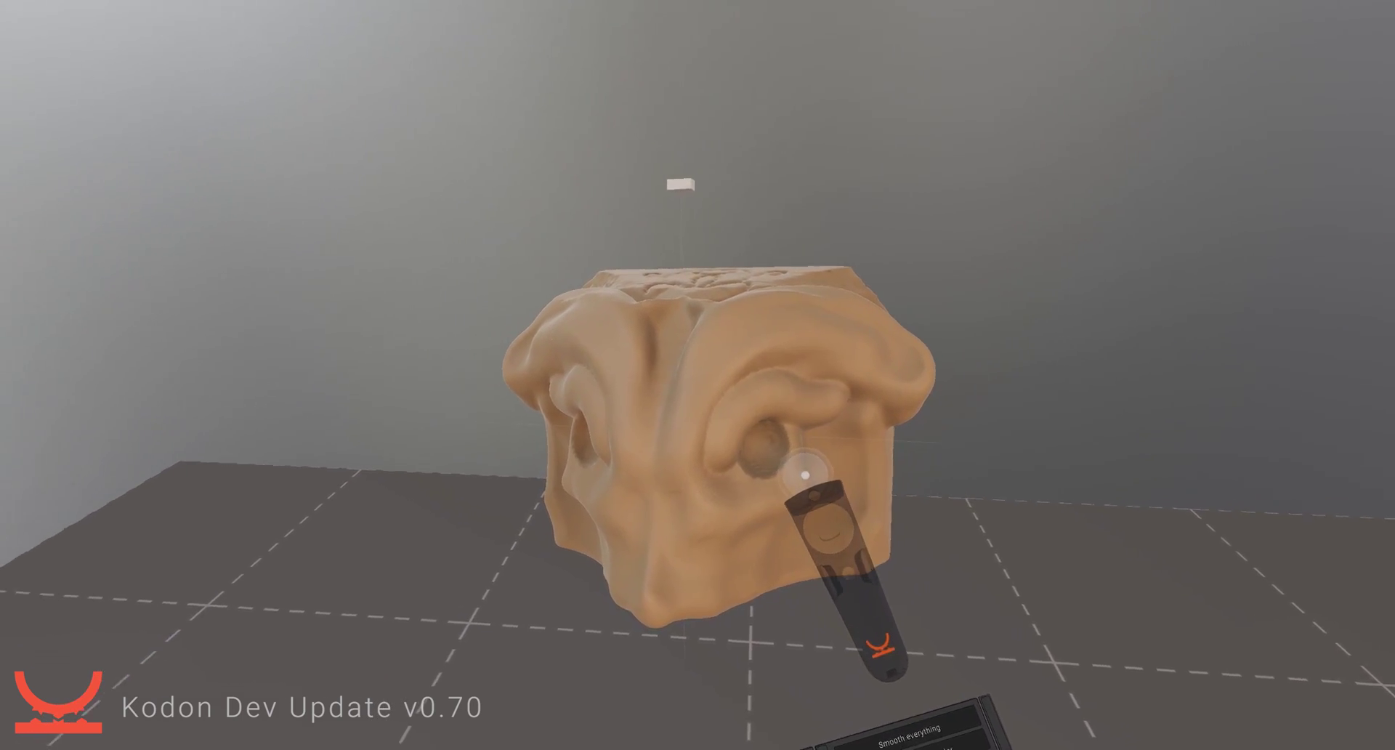
Step: Delete the geo object from the scene and add a new sculpt object beside the head
left_click(679, 498)
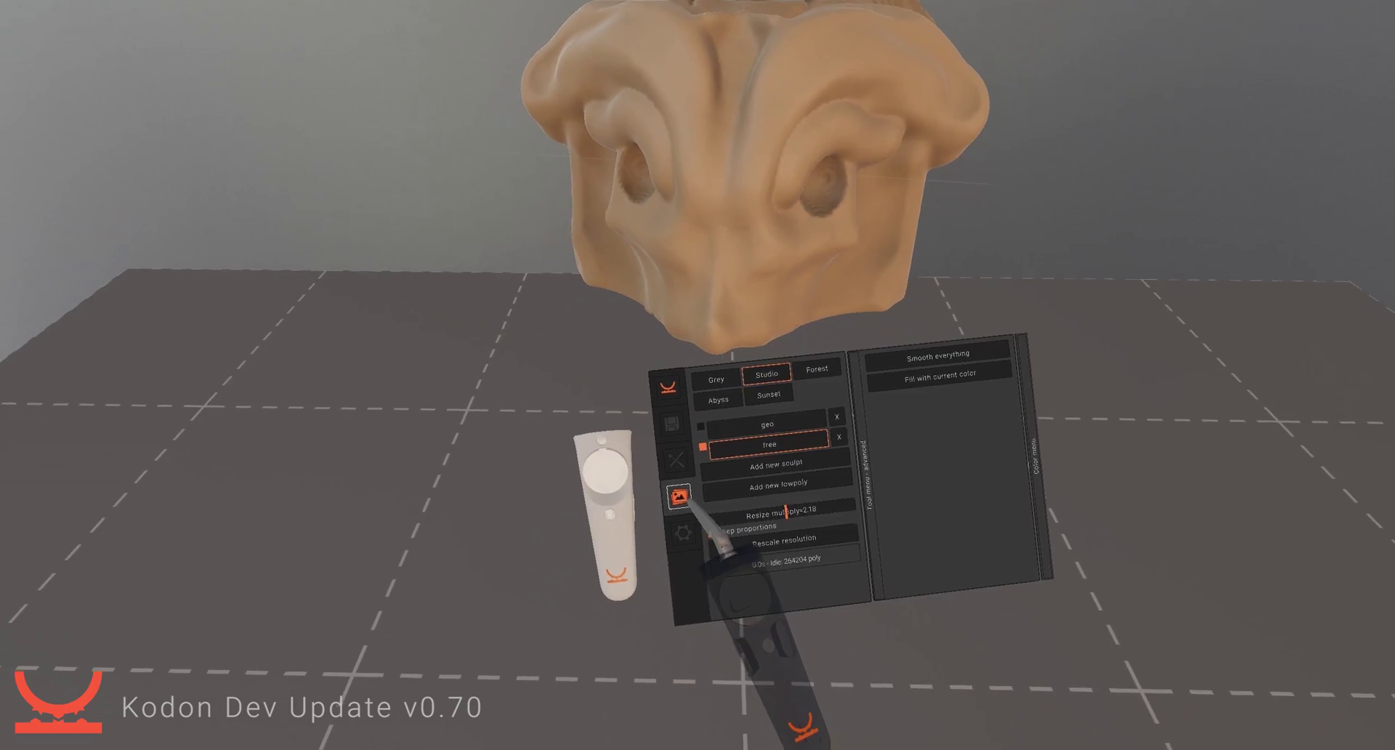
left_click(784, 414)
left_click(781, 419)
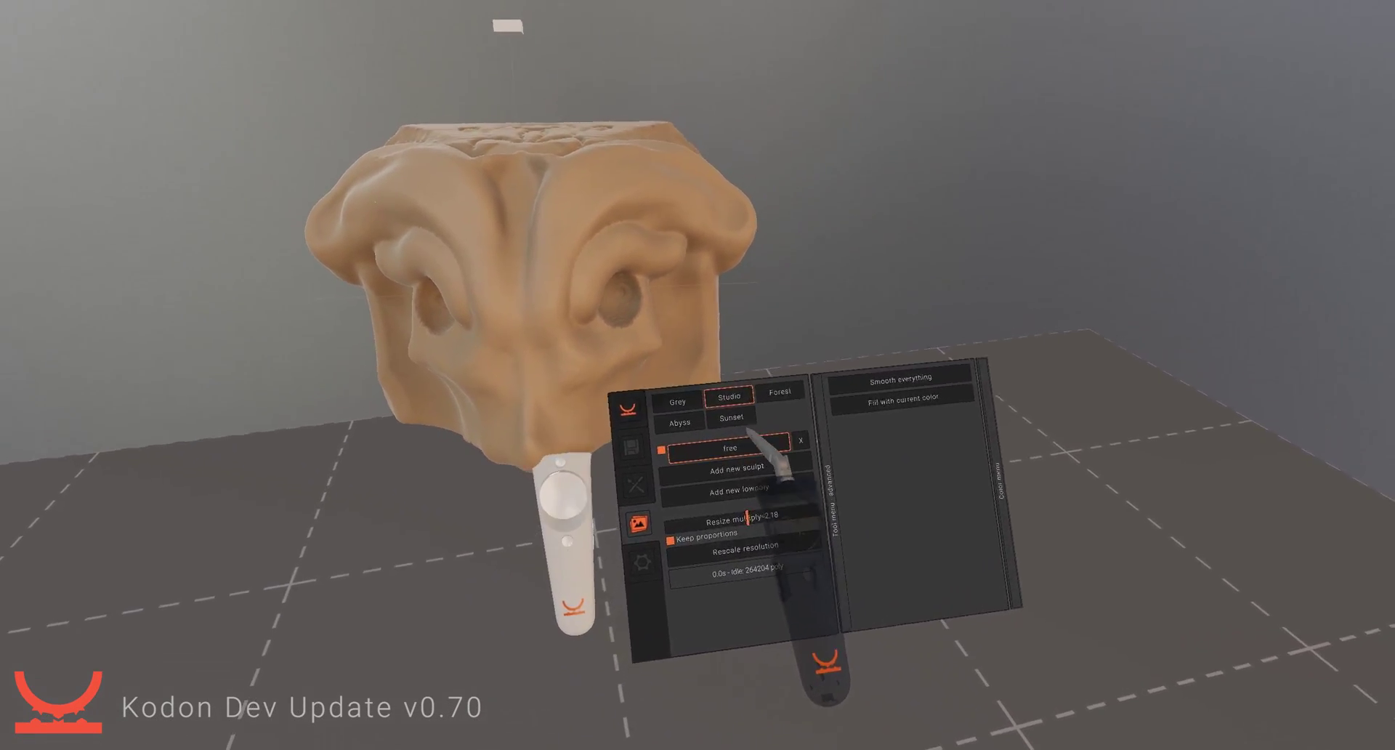
left_click(737, 495)
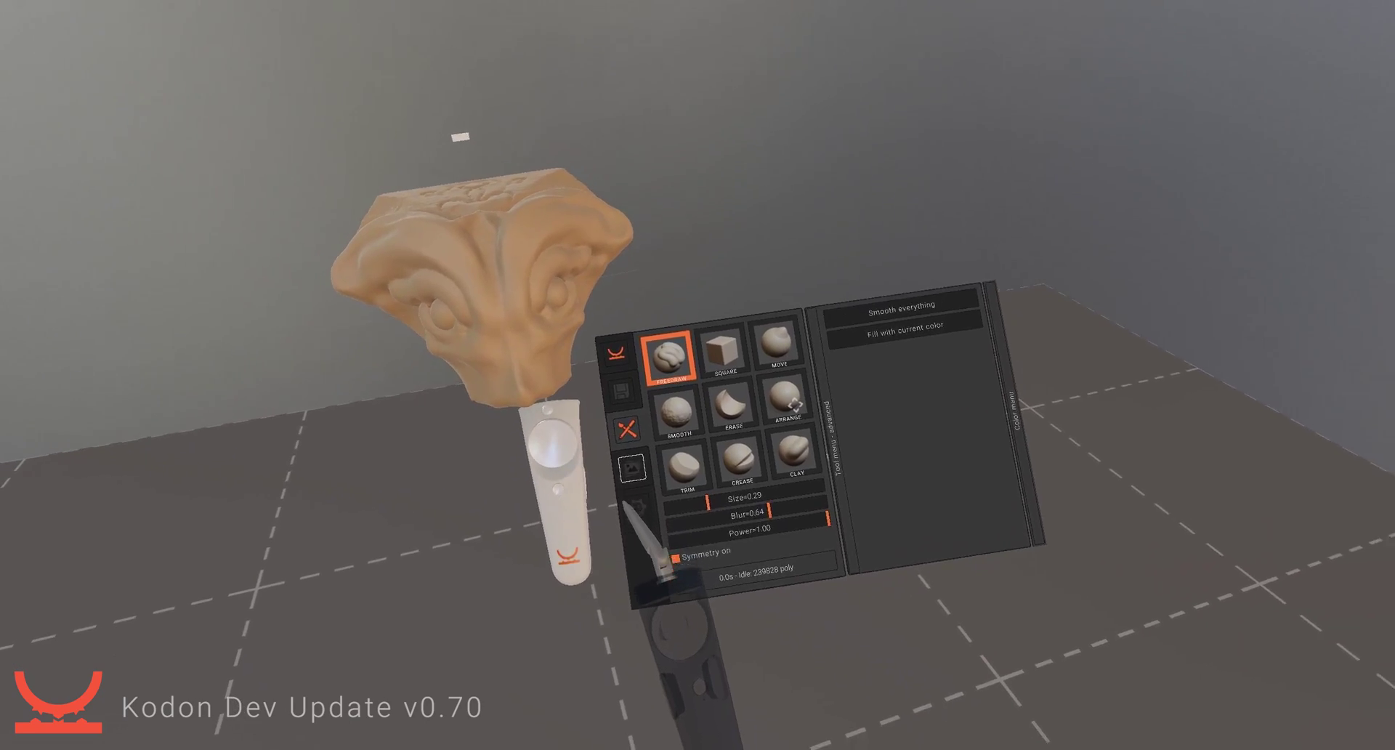
Step: Turn off symmetry for the Freedraw brush, view the scene's object list and open the settings
left_click(708, 528)
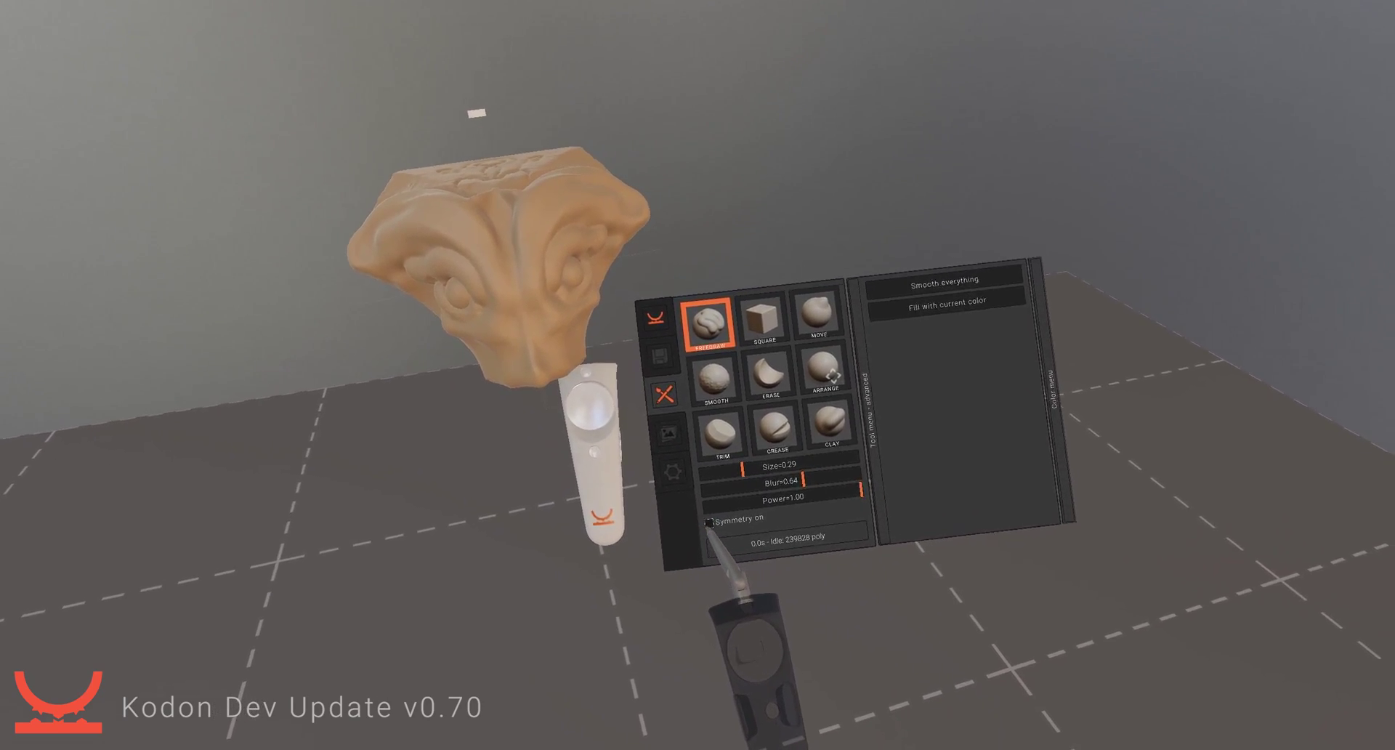
left_click(674, 442)
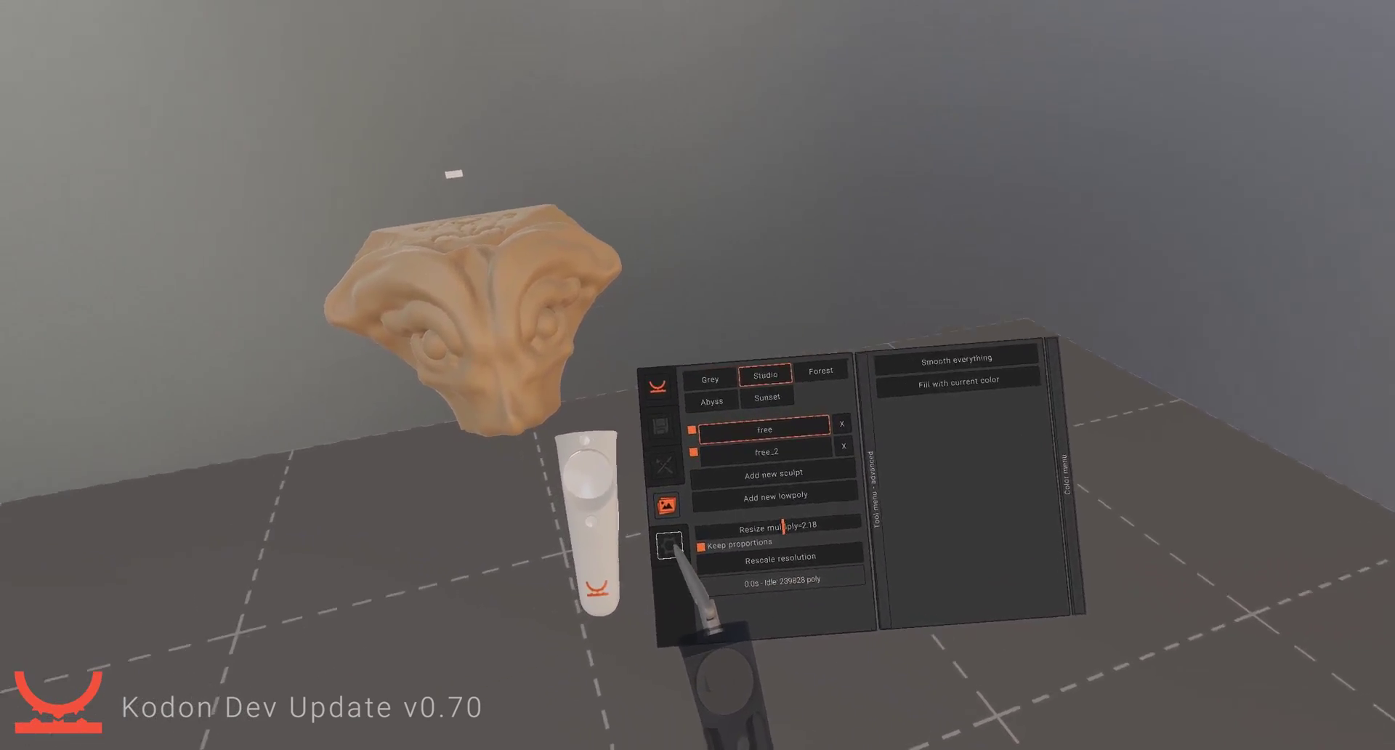
left_click(670, 545)
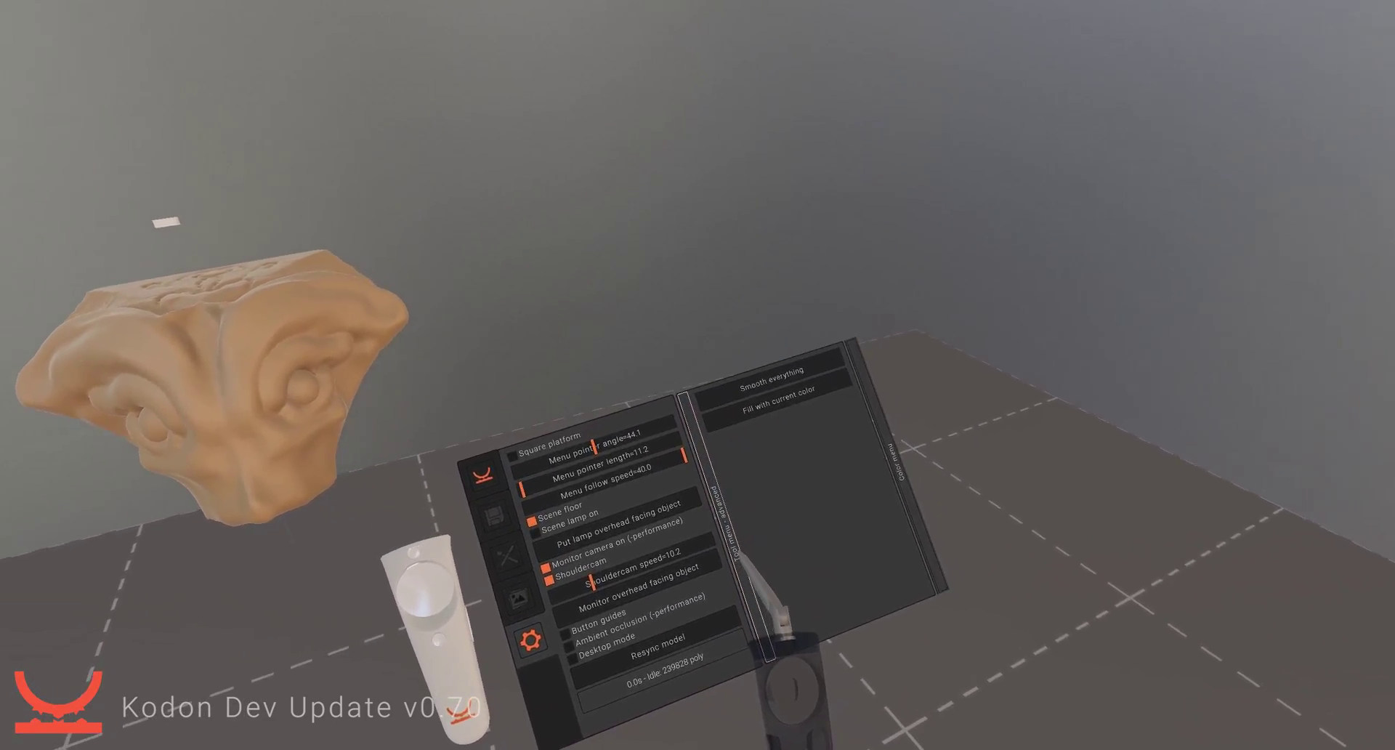
Step: Collapse the advanced tool menu, set the menu pointer angle to 42.2, and try a pointer length of 70.8 before reducing it to 10.0
left_click(748, 542)
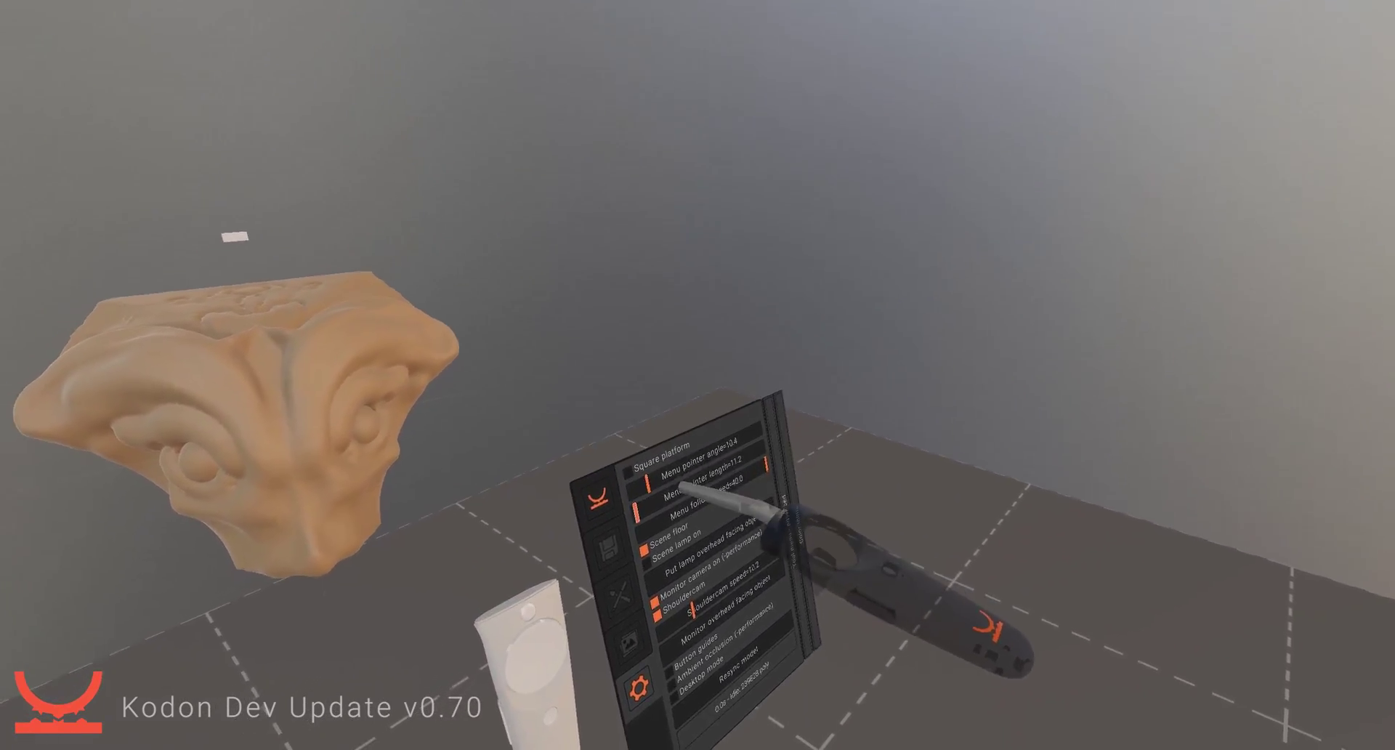
left_click_drag(679, 485, 685, 456)
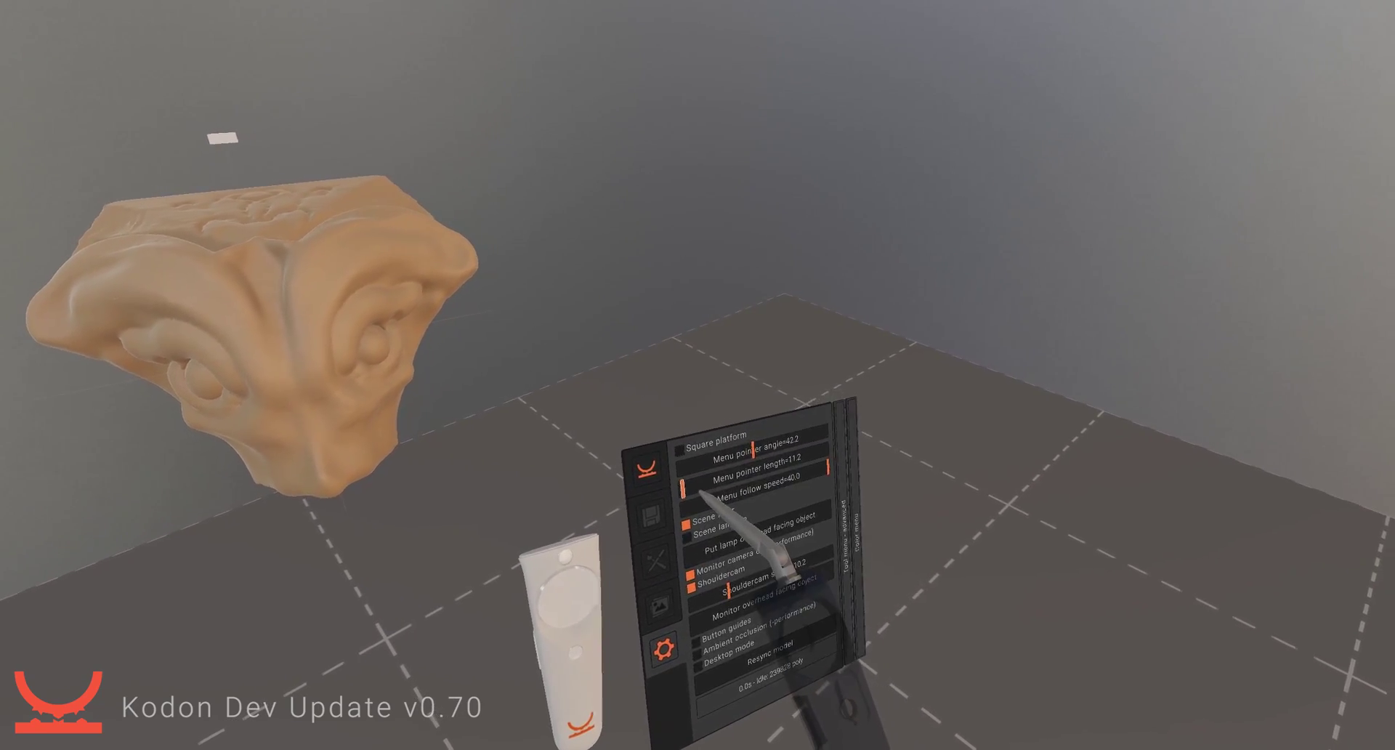
left_click_drag(694, 491, 752, 486)
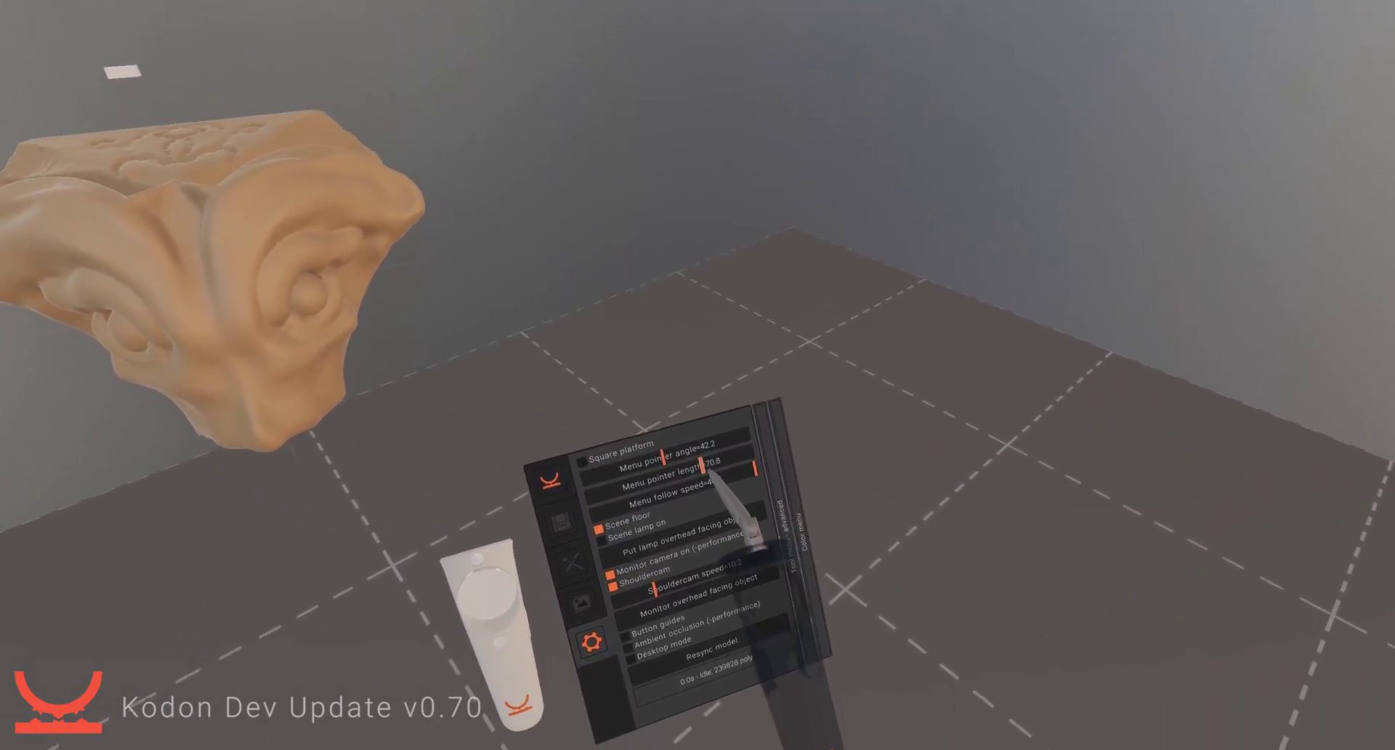
mouse_move(703, 471)
left_mouse_down()
mouse_move(681, 482)
mouse_move(687, 495)
left_mouse_up()
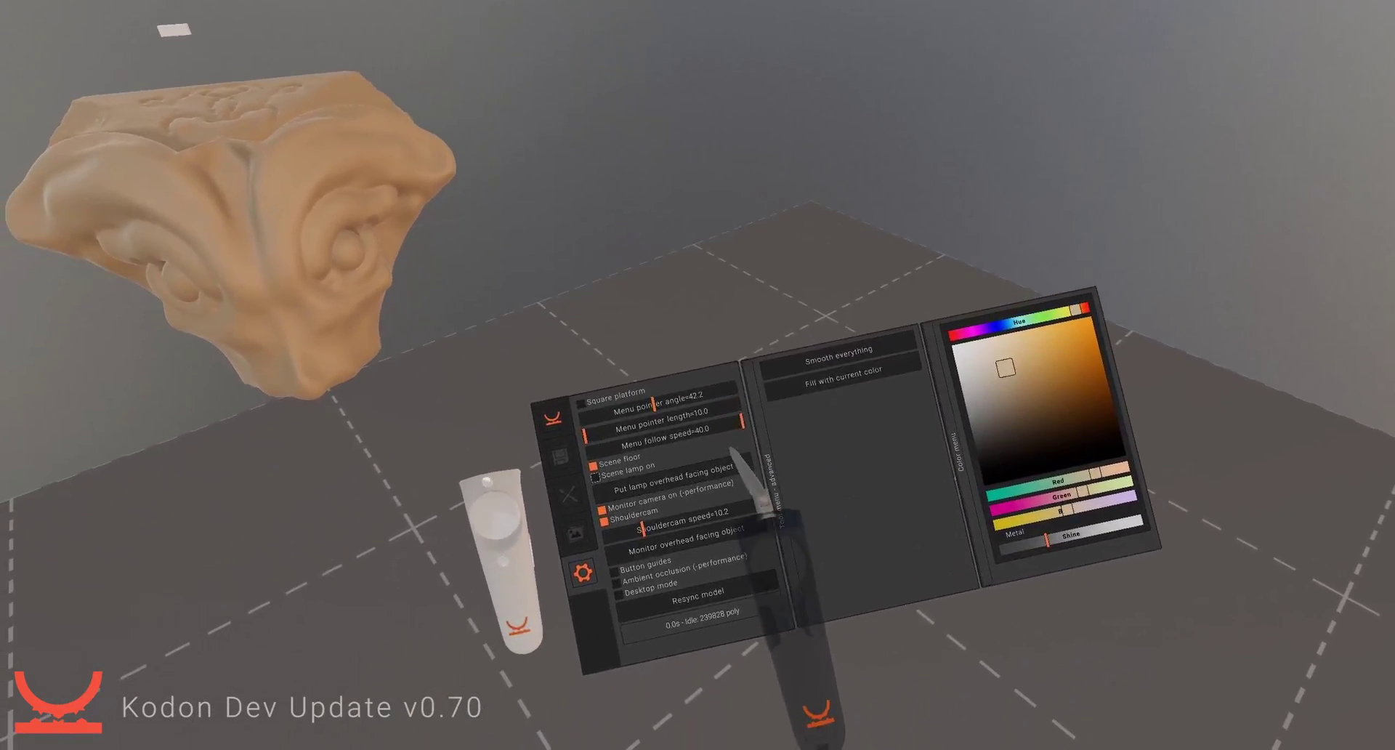
Step: Try menu follow speeds of 6.8 and 2.4, return the speed to 40.0, and collapse the advanced tool and color menus
left_click_drag(741, 427, 666, 465)
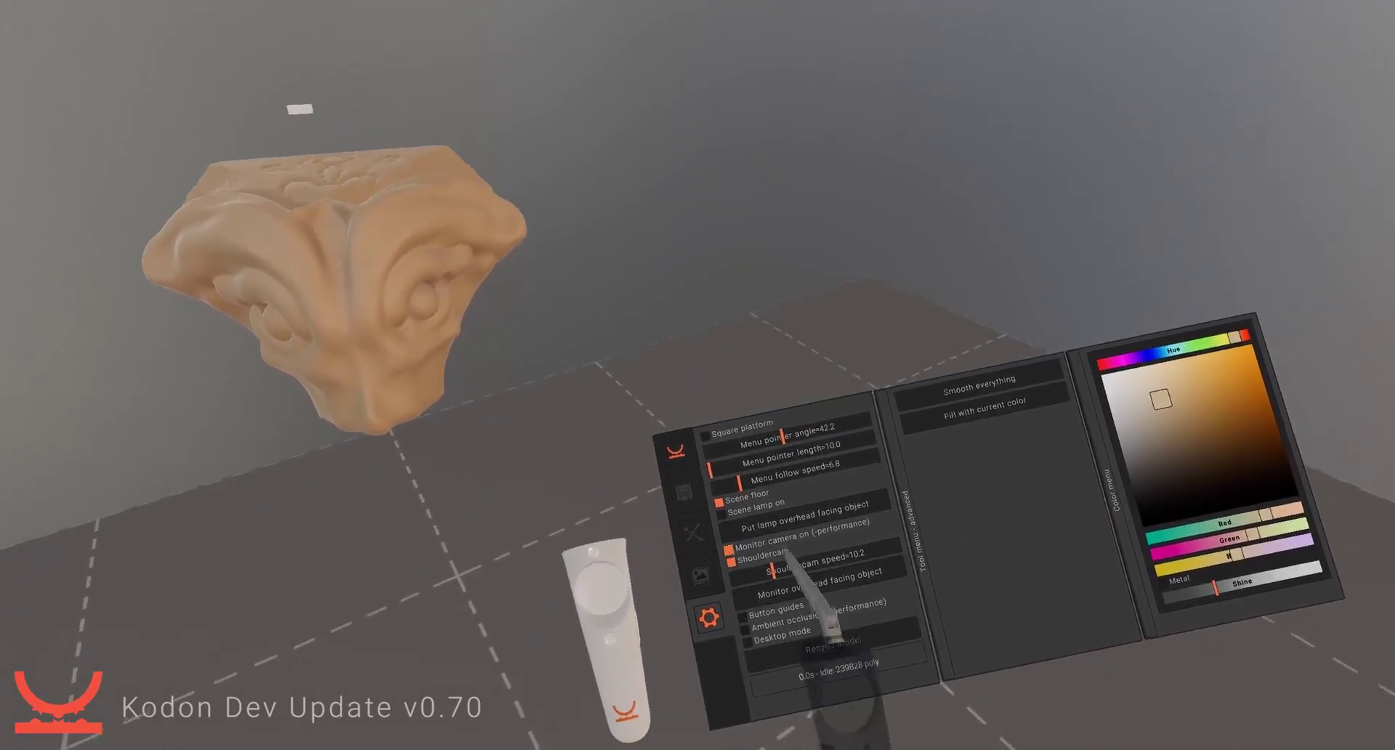
left_click_drag(739, 484, 719, 486)
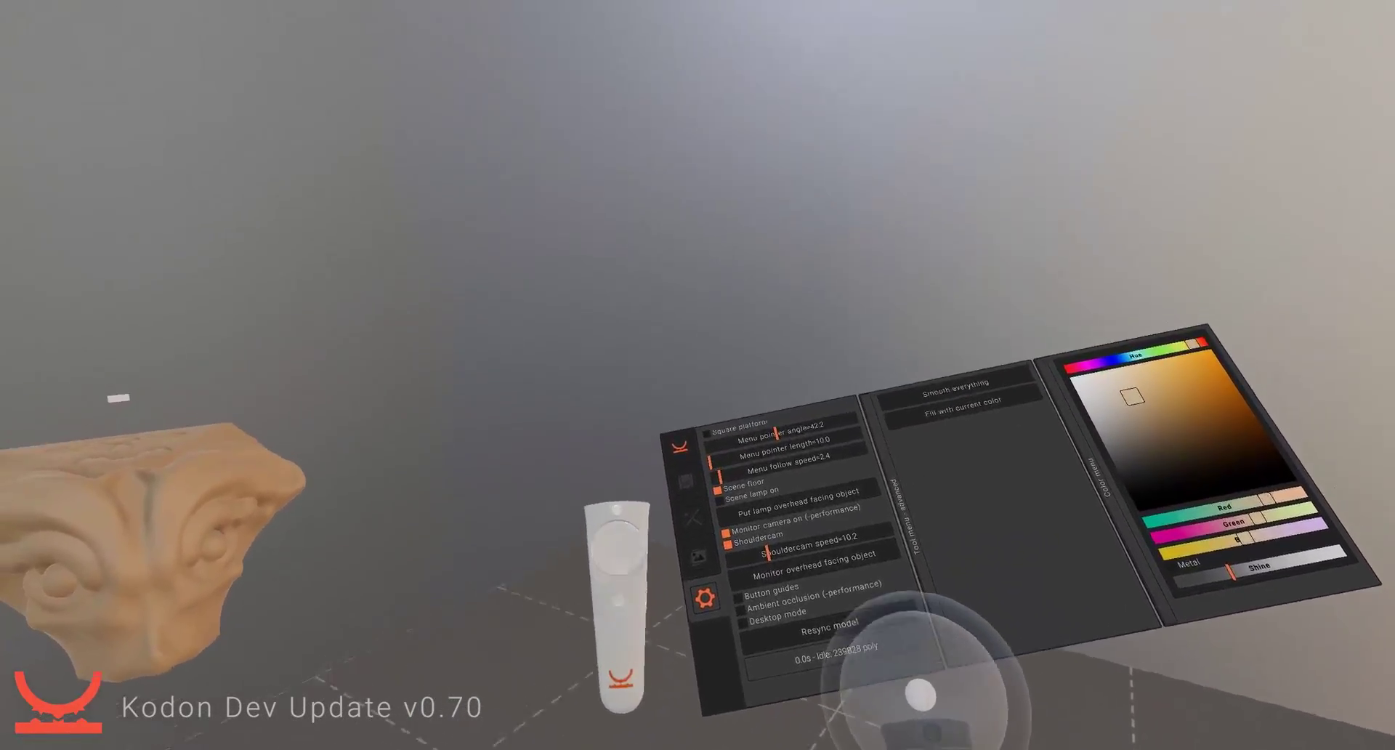
left_click_drag(714, 480, 743, 476)
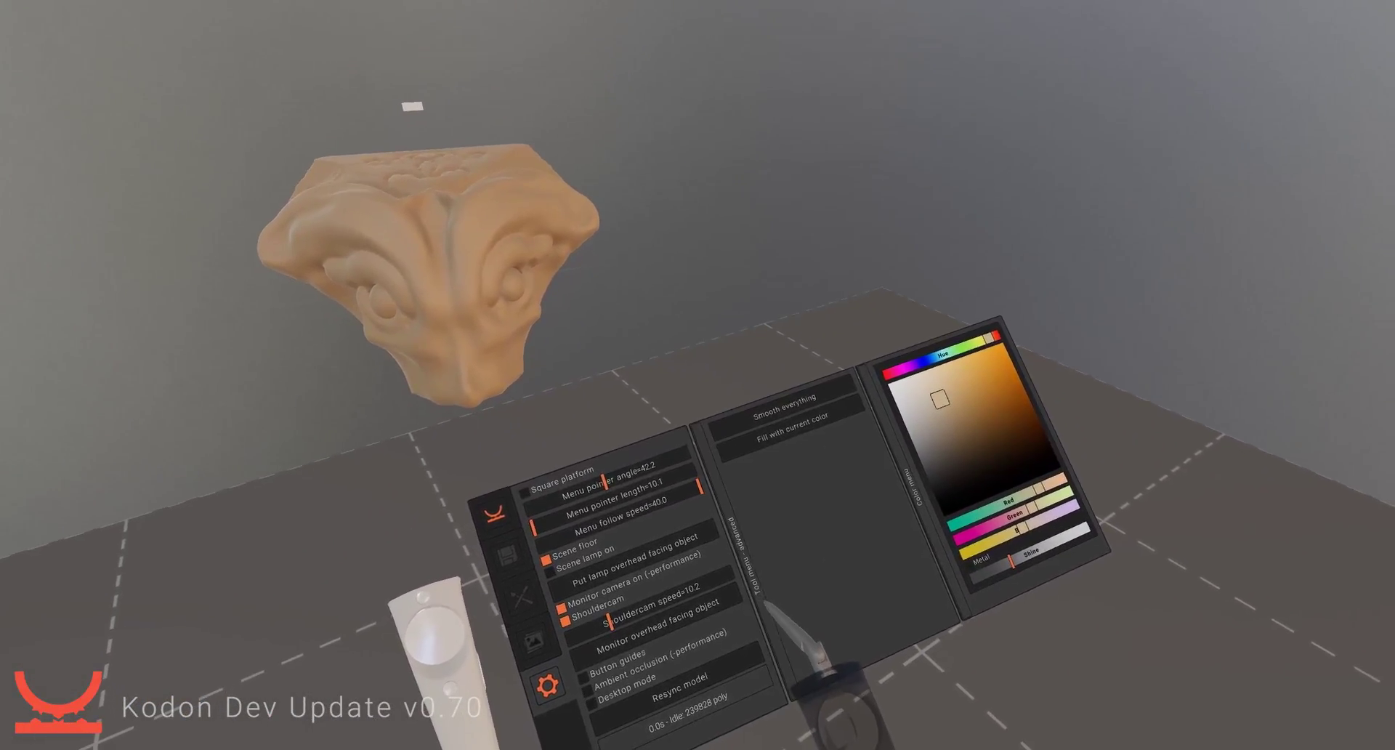
left_click(761, 611)
left_click(786, 620)
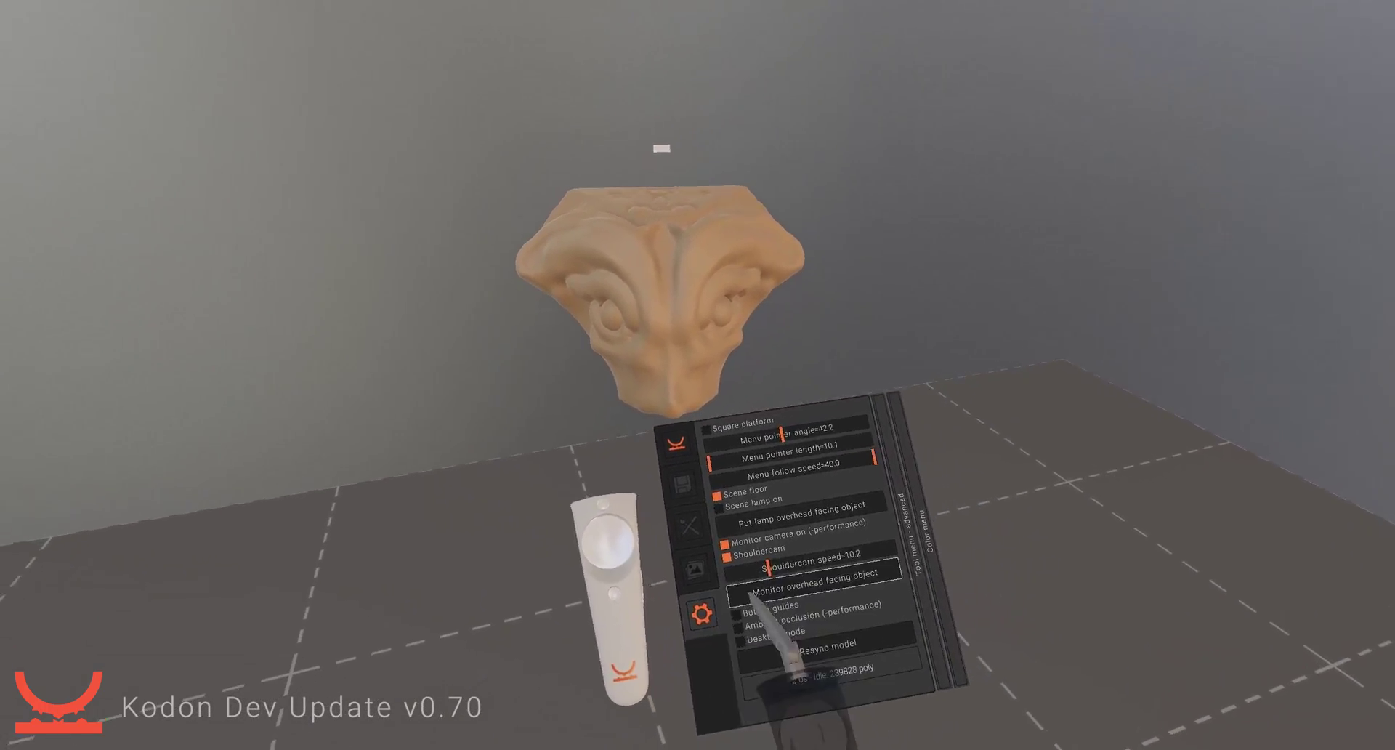
Step: Rescale the head sculpt's resolution with a resize multiplier of 0.62 and again with 1.82, keeping proportions
left_click(694, 569)
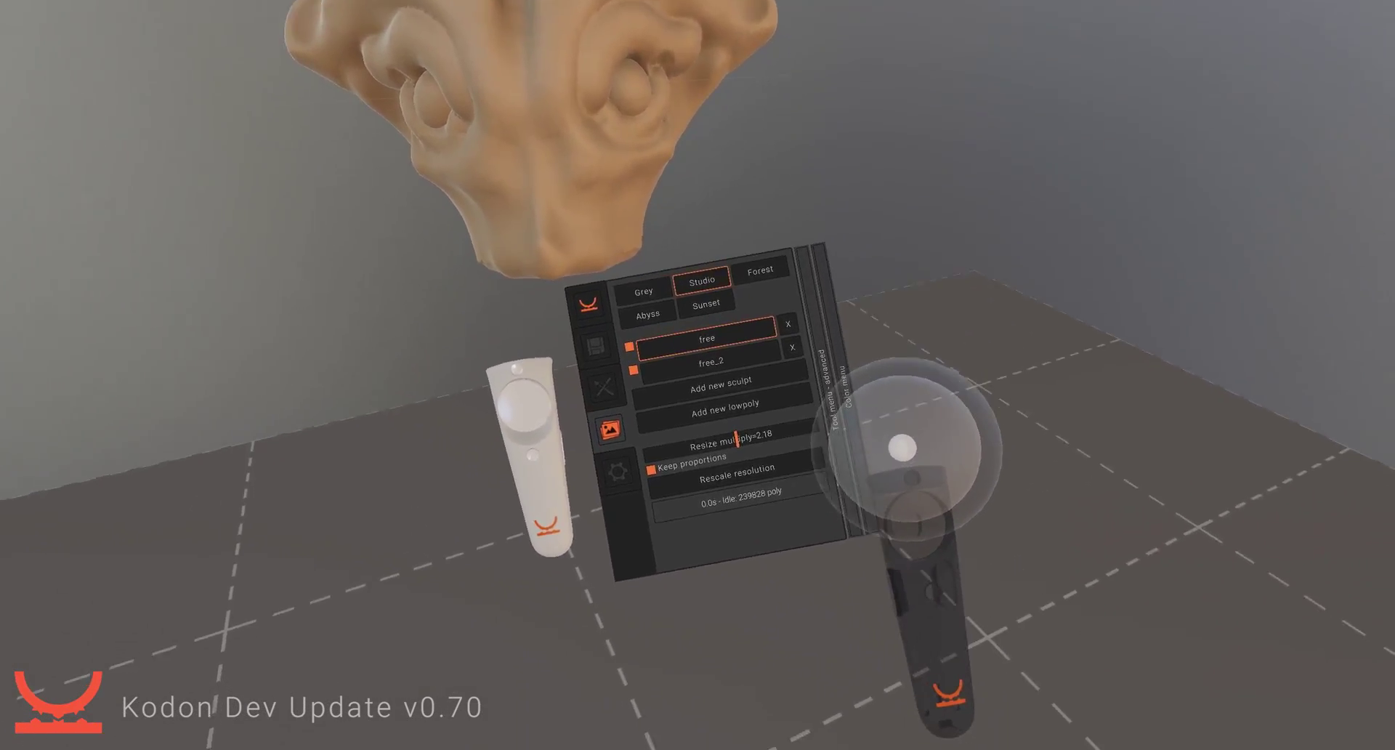
left_click_drag(735, 437, 687, 467)
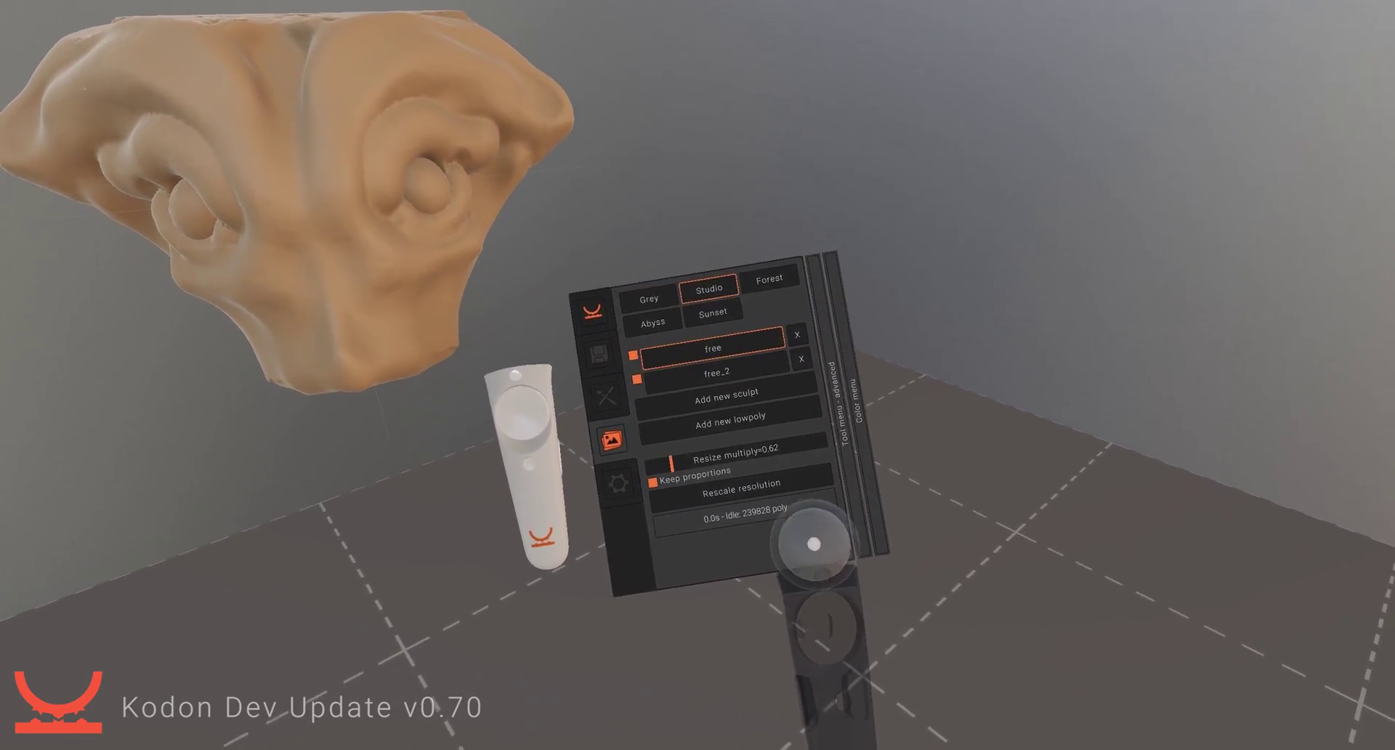
left_click(772, 473)
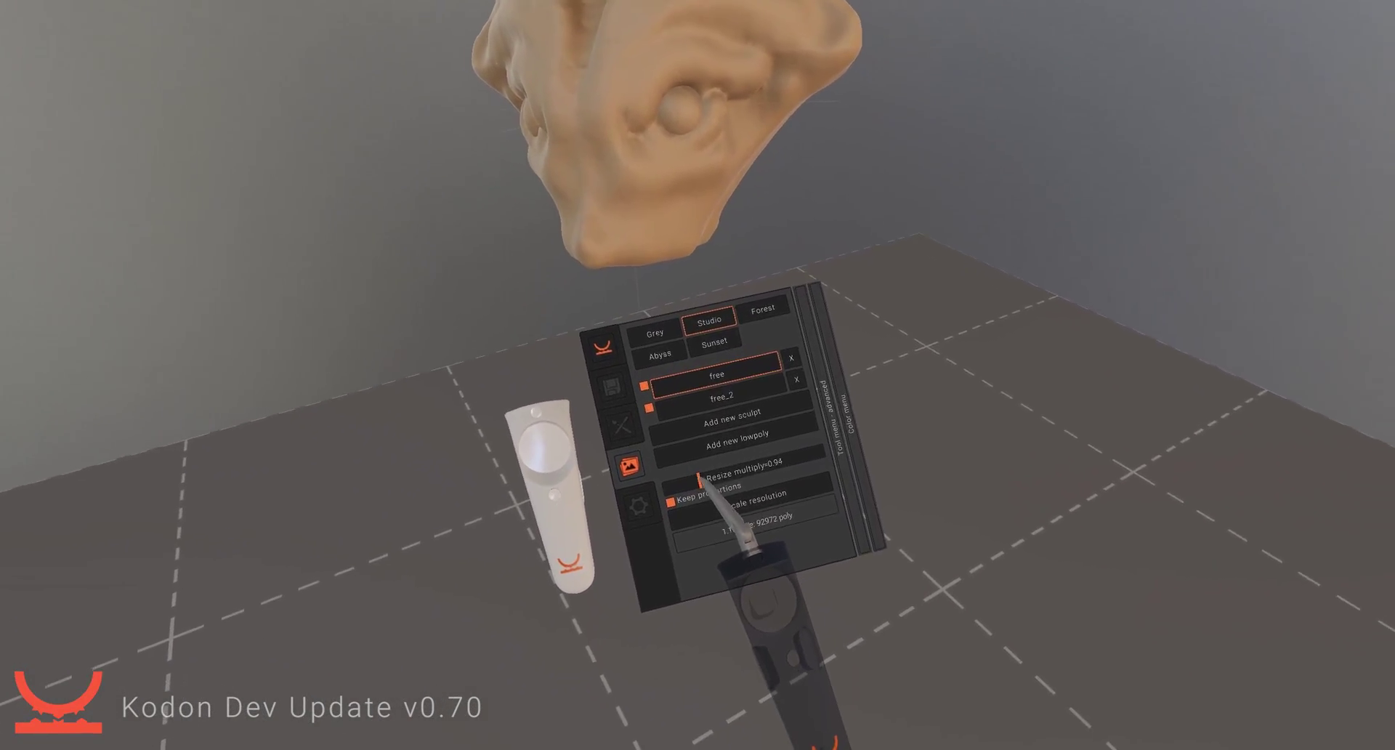
mouse_move(700, 476)
left_mouse_down()
mouse_move(694, 467)
mouse_move(743, 477)
left_mouse_up()
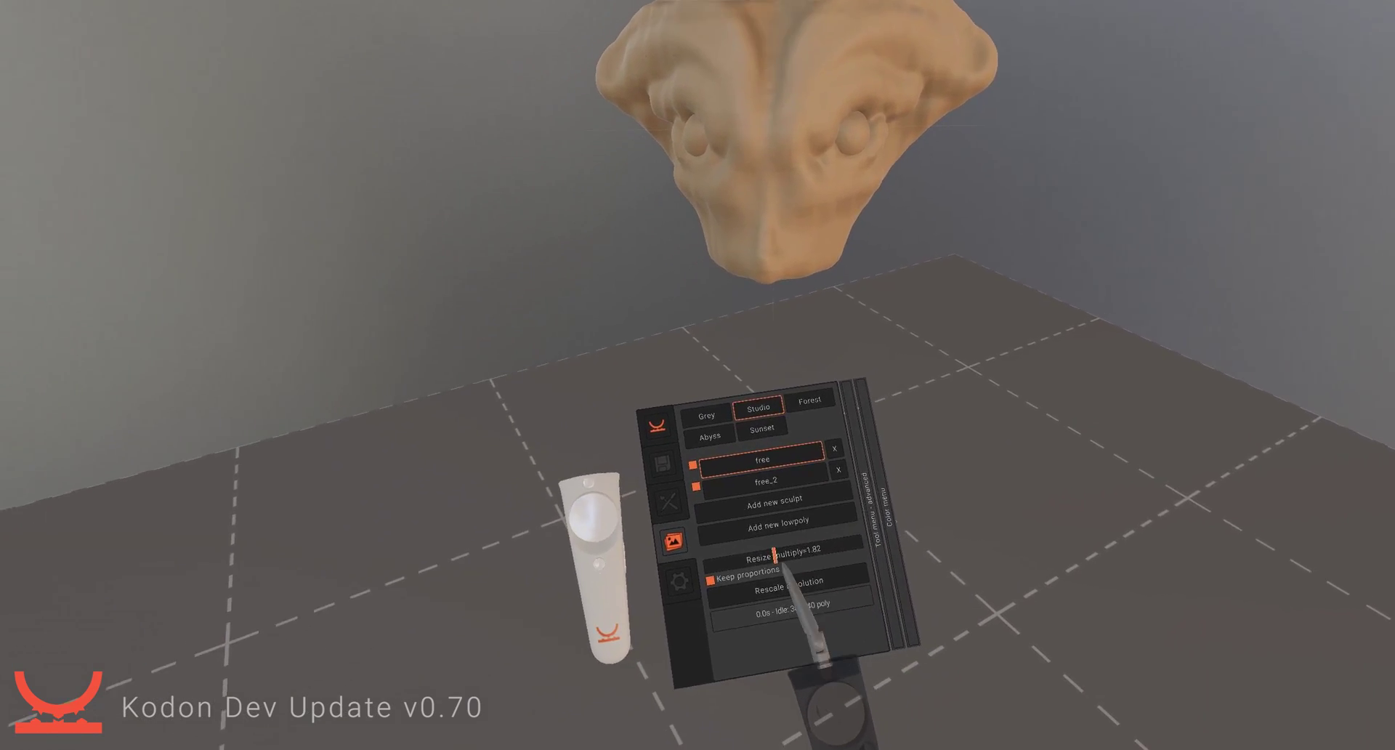
Step: Look through the settings and tool pages and open the start page with the new sculpt and file options
left_click(703, 549)
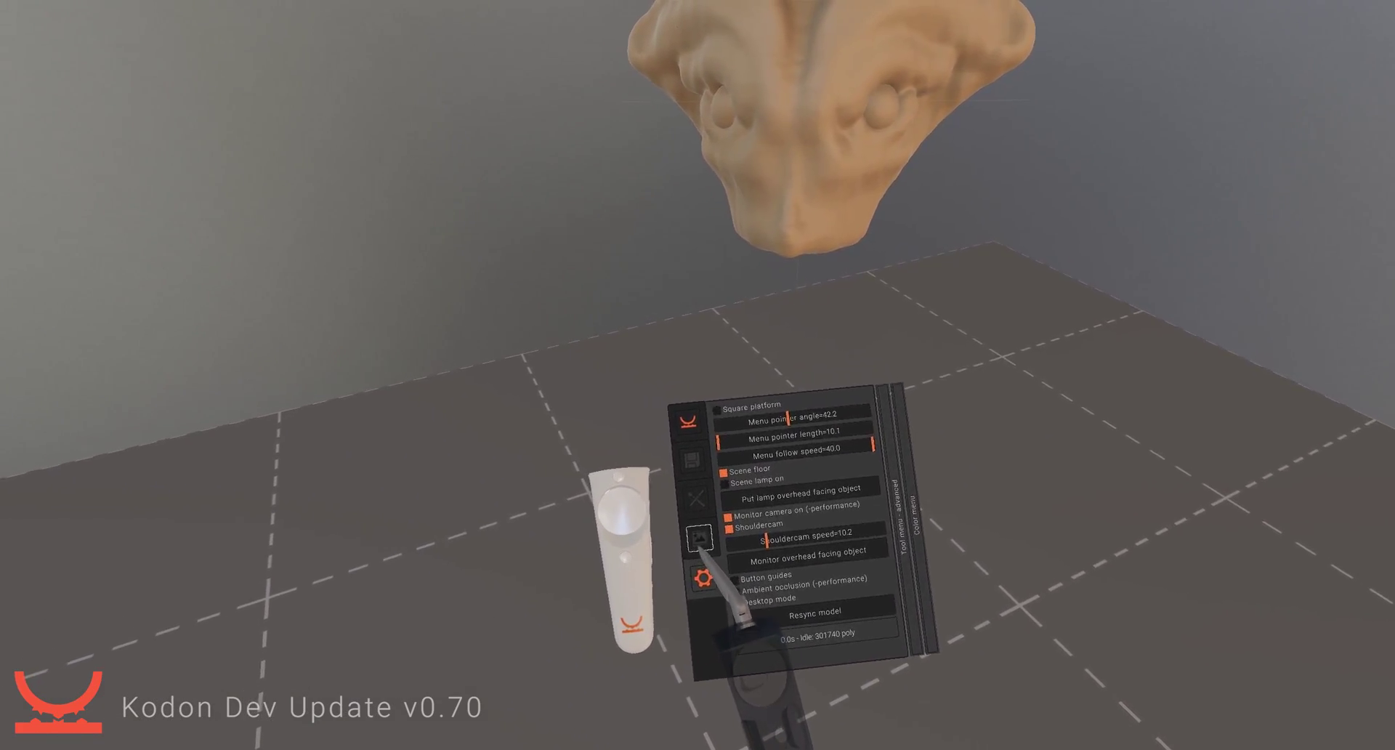
left_click(702, 499)
left_click(694, 423)
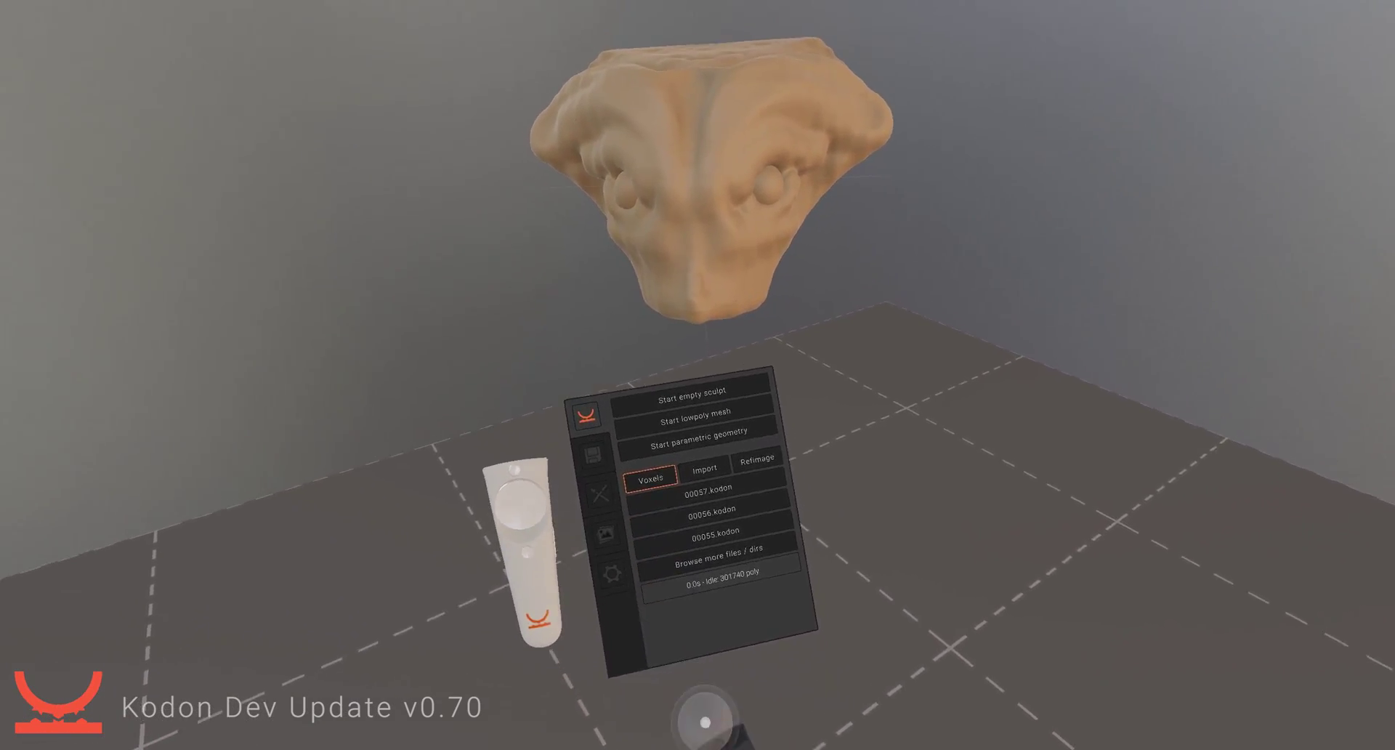